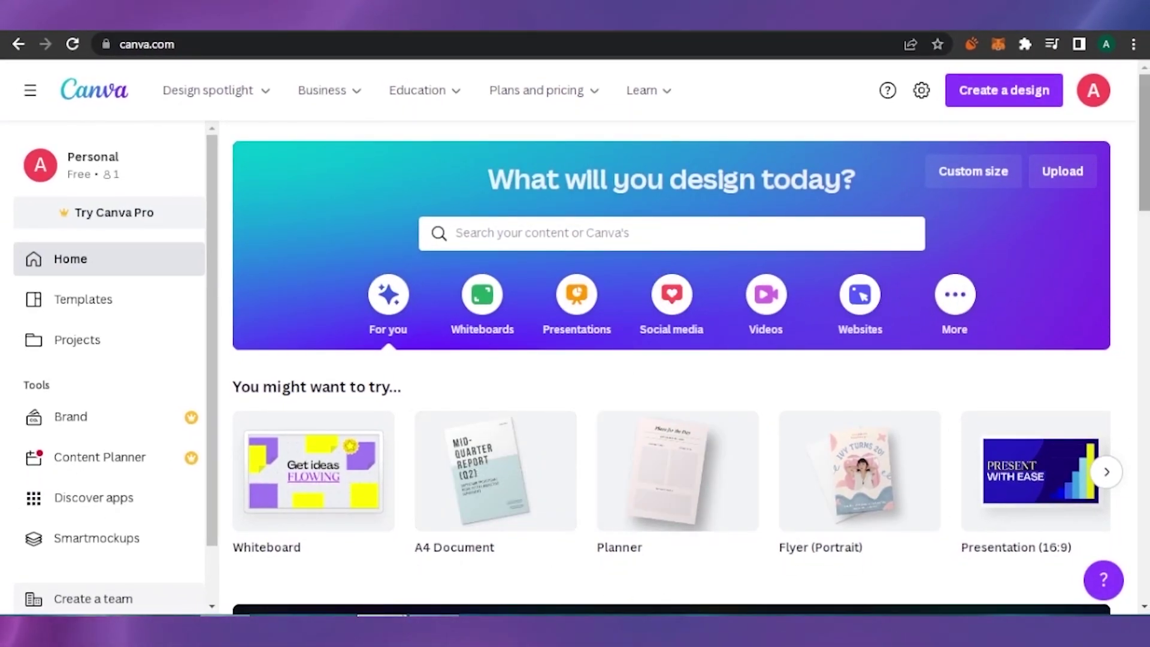
Examine the Google image results for "cryptopunks nft" as pixel-art references
mouse_move(1145, 130)
left_mouse_down()
mouse_move(1146, 216)
mouse_move(1146, 130)
left_mouse_up()
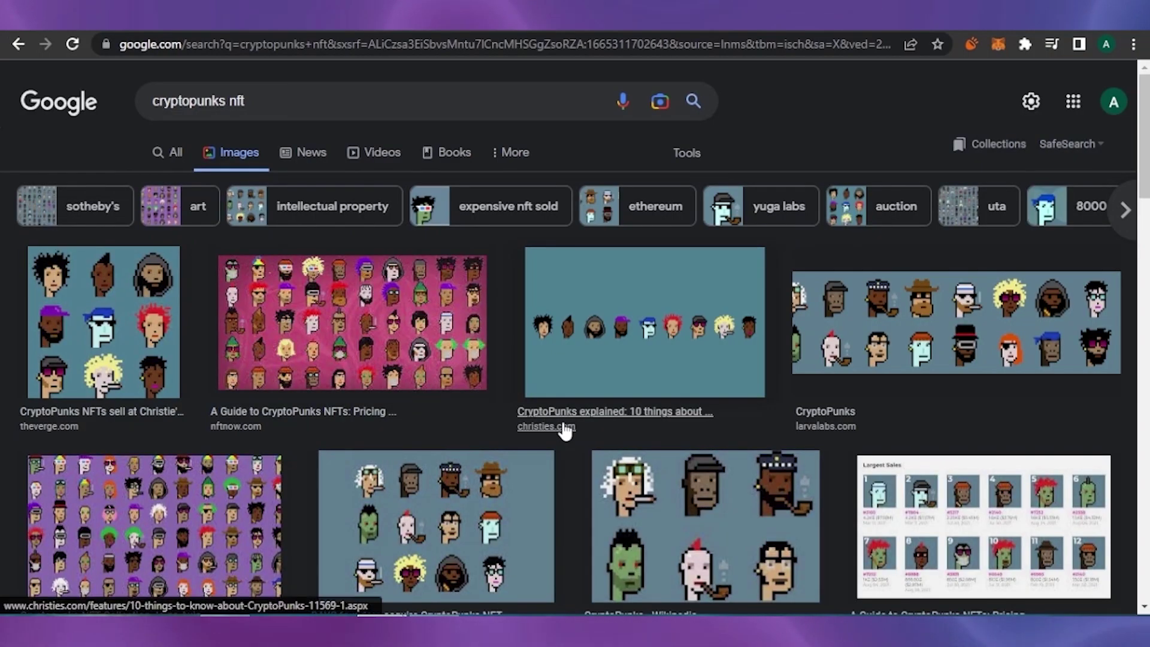
scroll(575, 359, "down", 4)
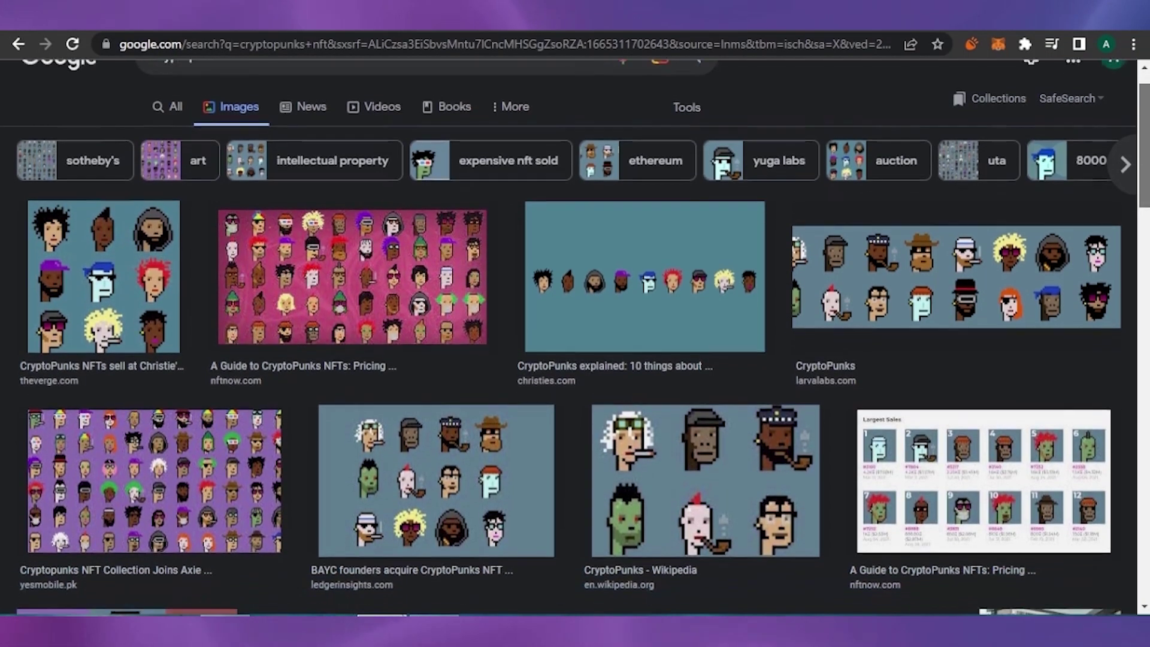
scroll(1145, 277, "down", 3)
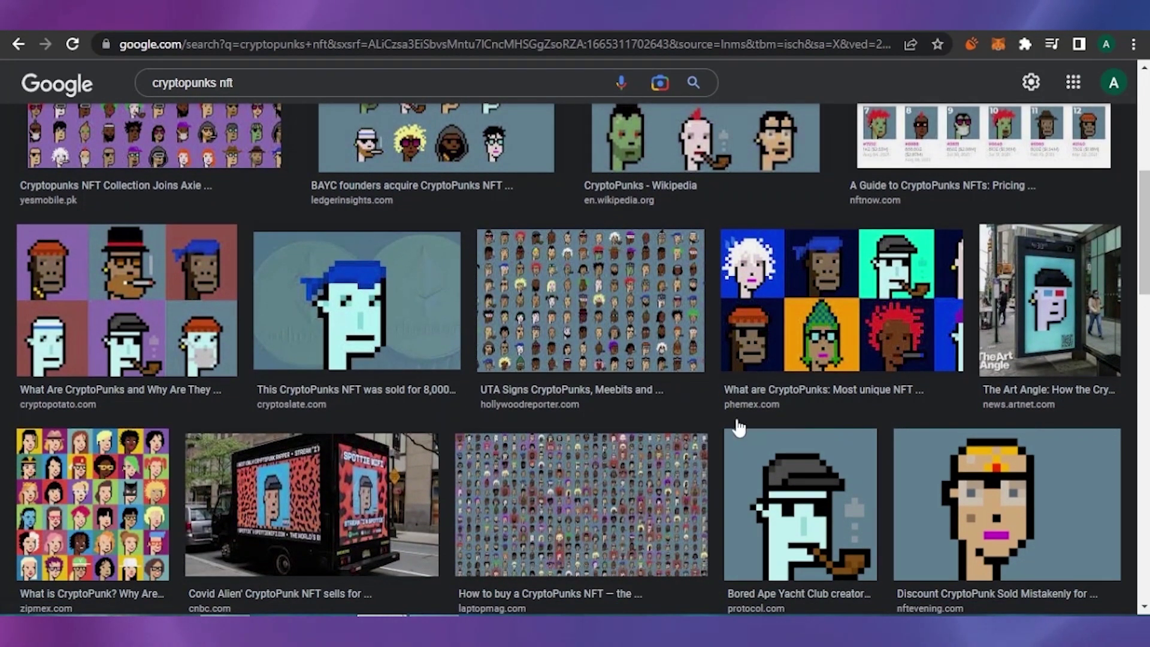
left_click(368, 332)
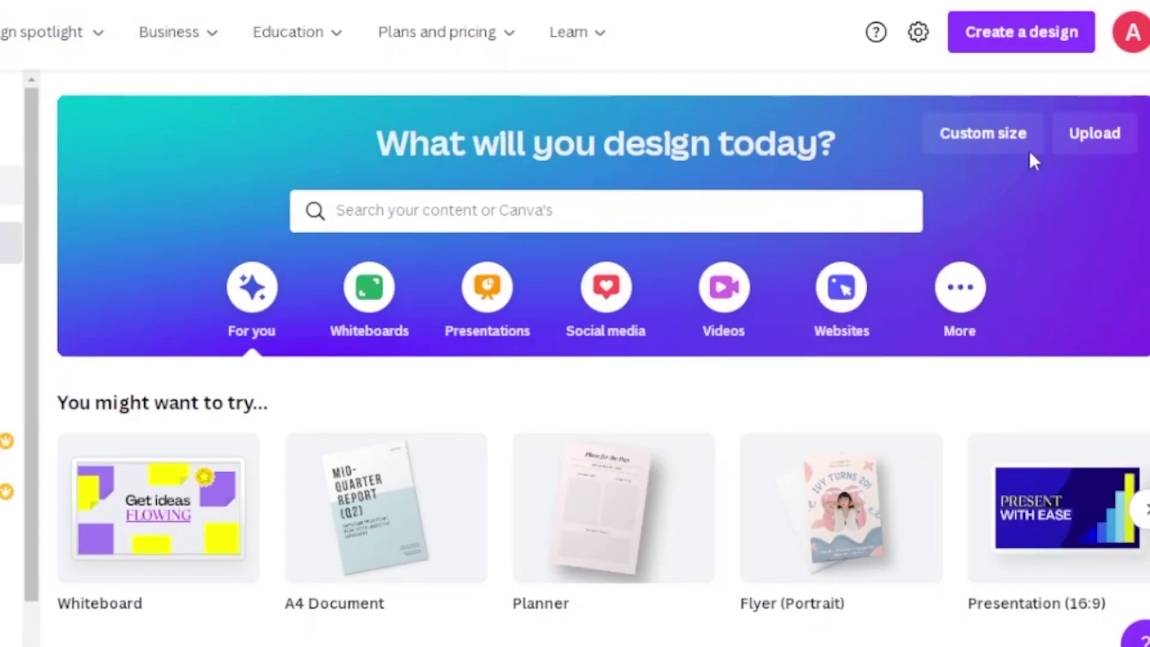
Create a new custom-size design 1200 px wide and 1080 px high
left_click(996, 132)
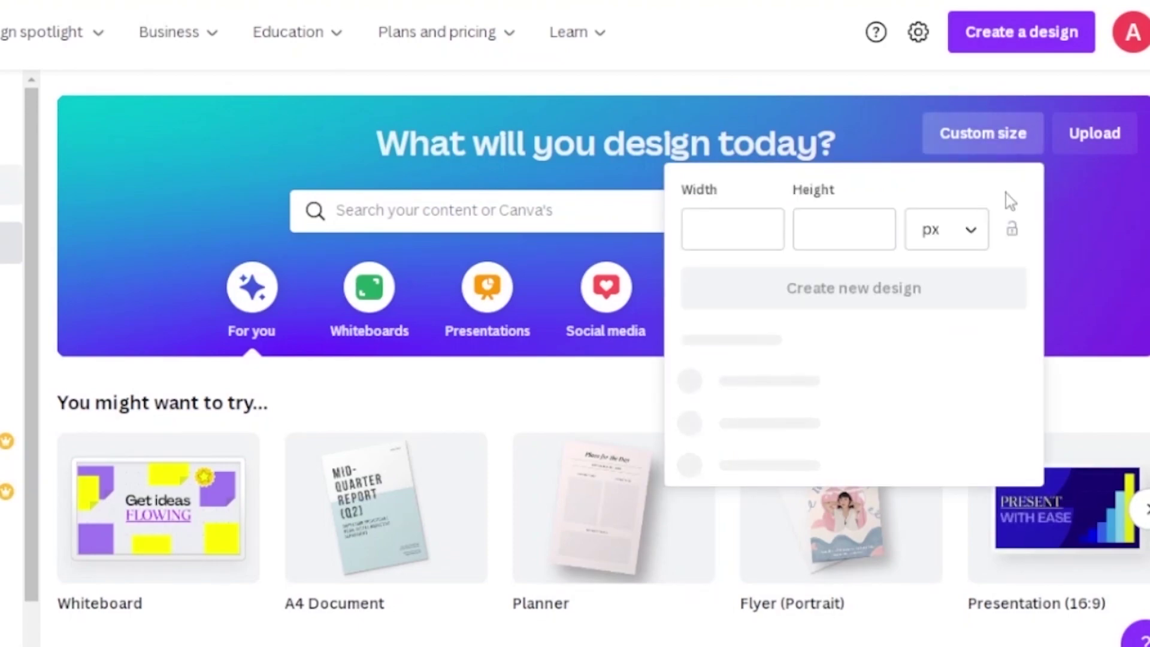
left_click(748, 225)
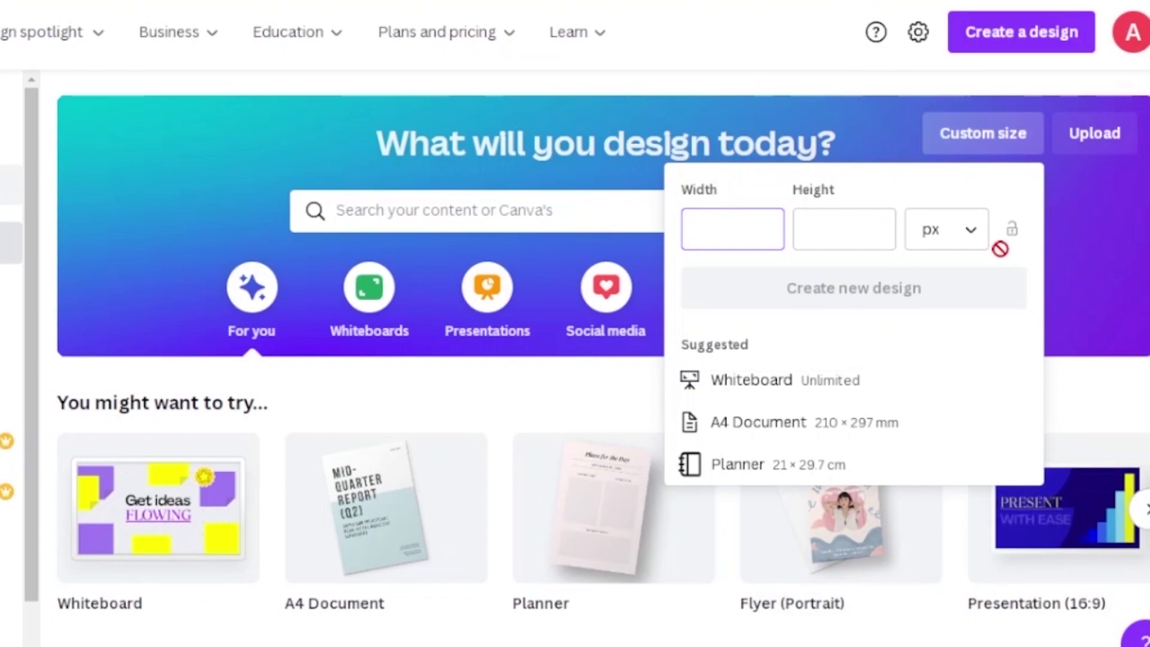
left_click(982, 229)
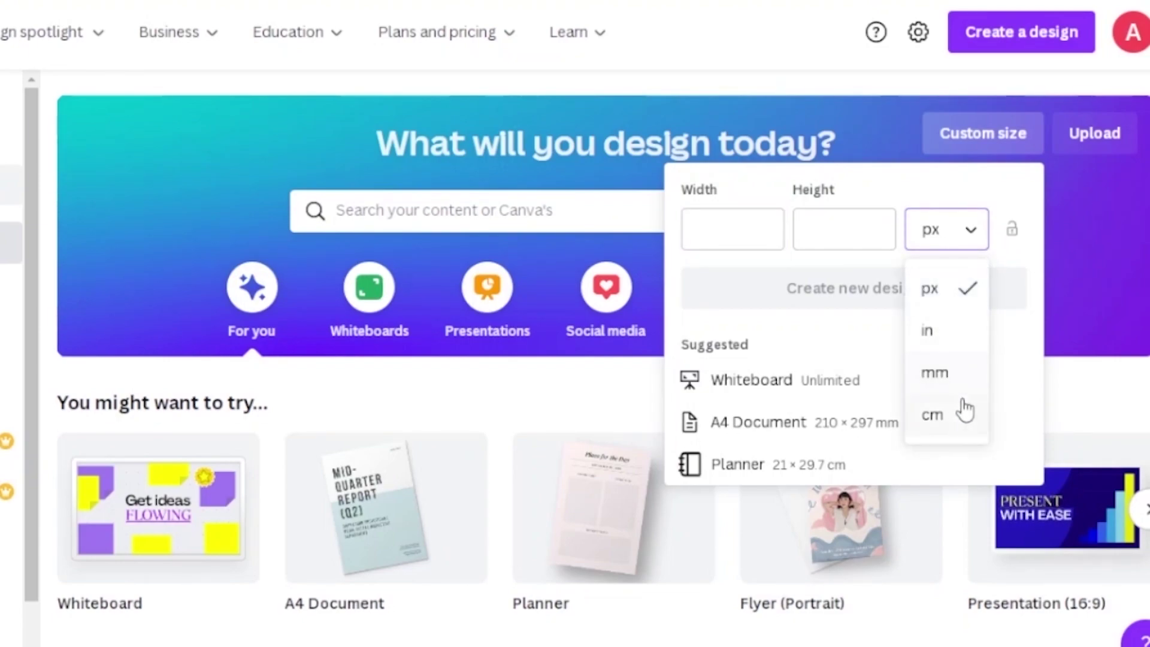
left_click(967, 237)
type("1200")
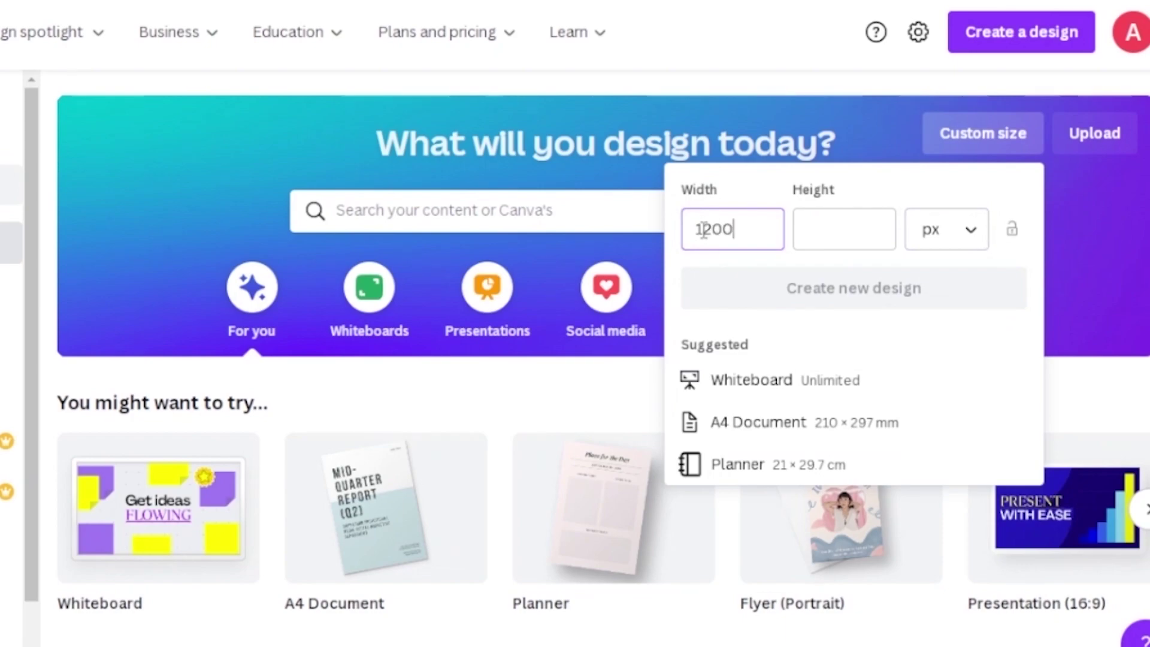
left_click(812, 228)
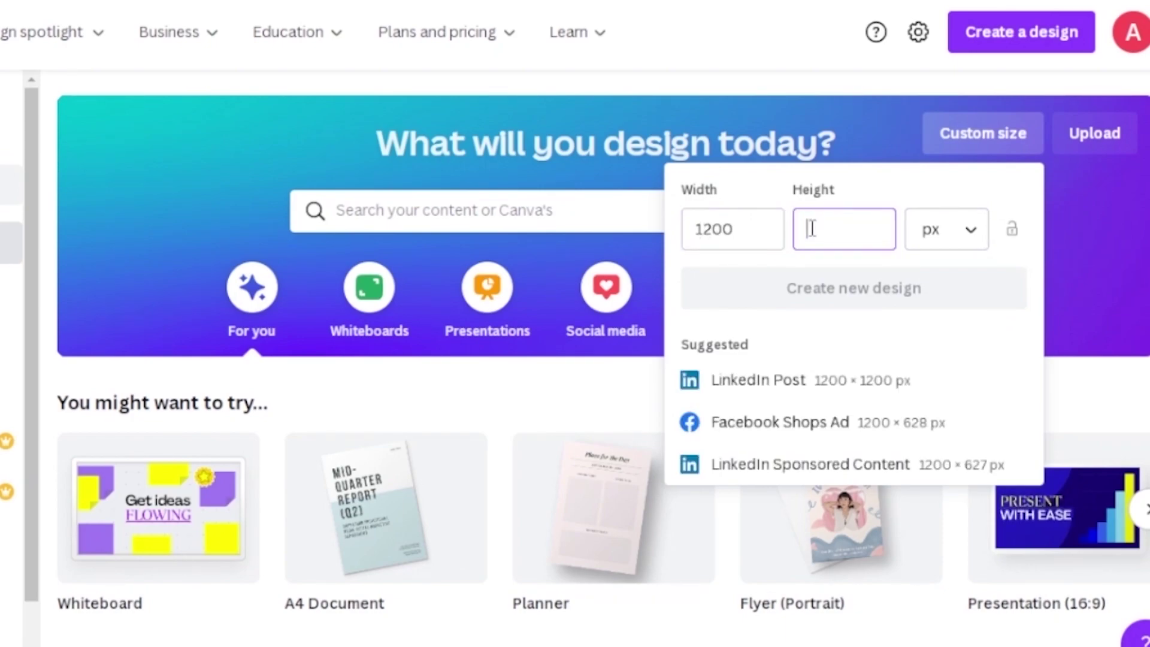
type("1080")
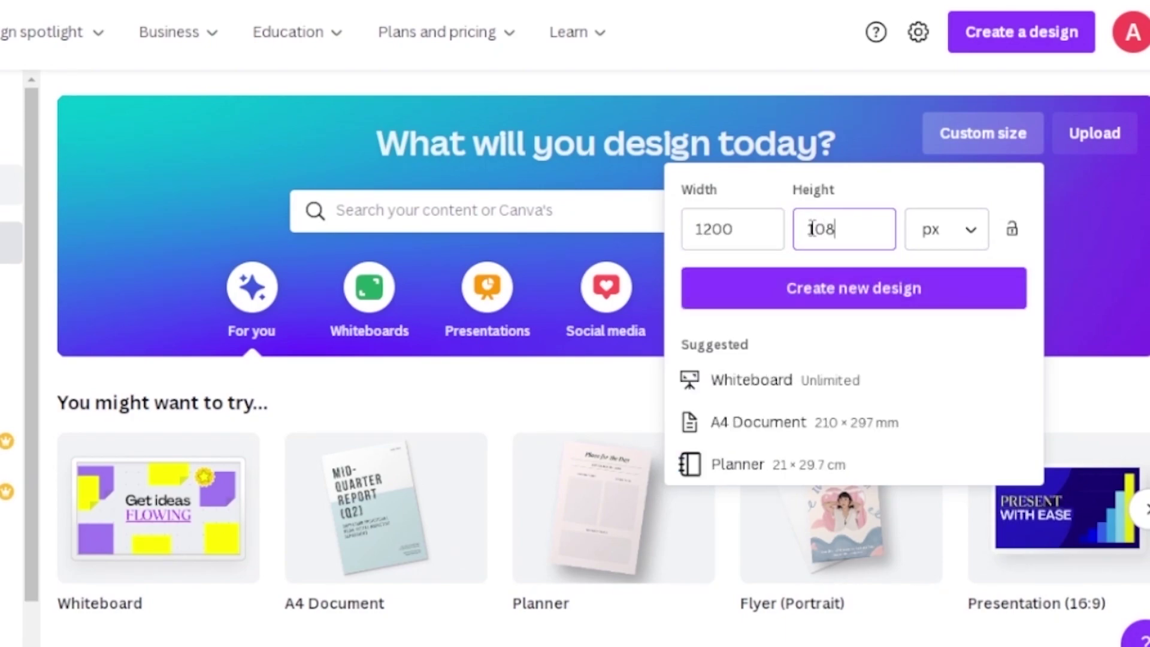
left_click(879, 308)
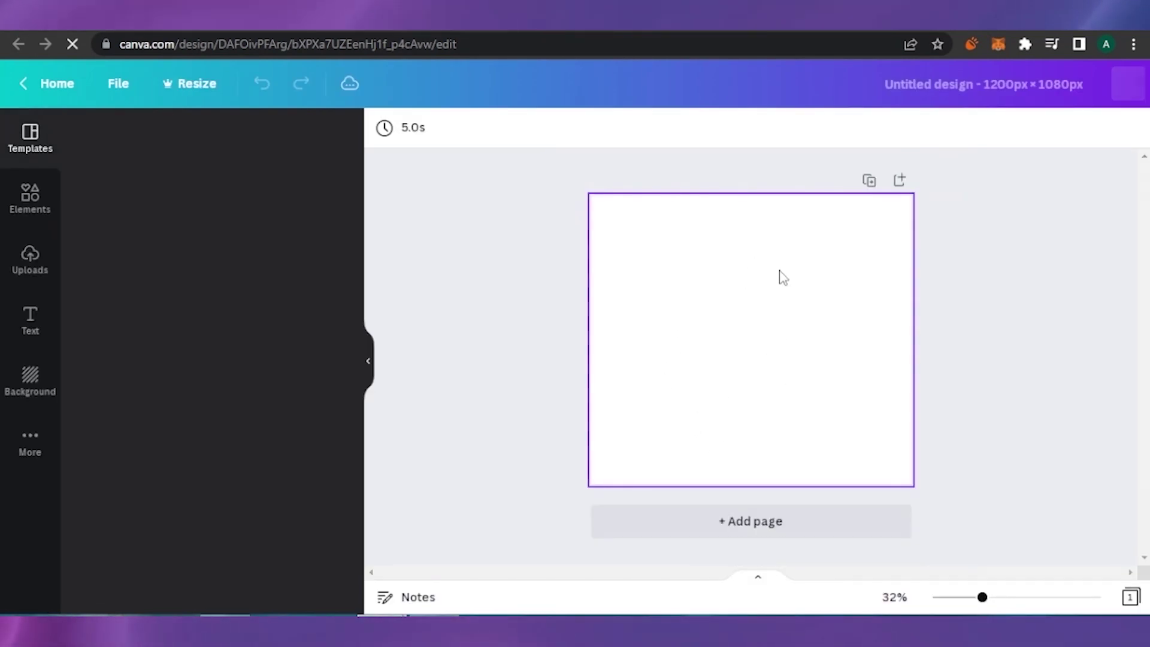
Search the elements for "grid" and look through the available grid layouts
left_click_drag(984, 602, 925, 605)
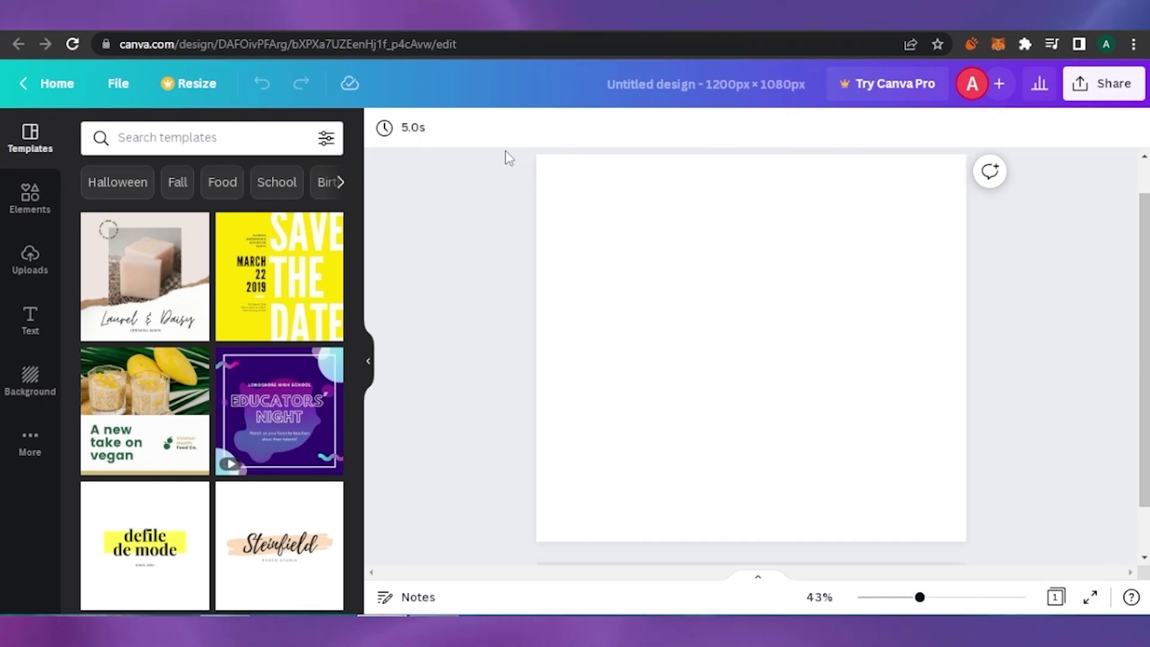
left_click(41, 205)
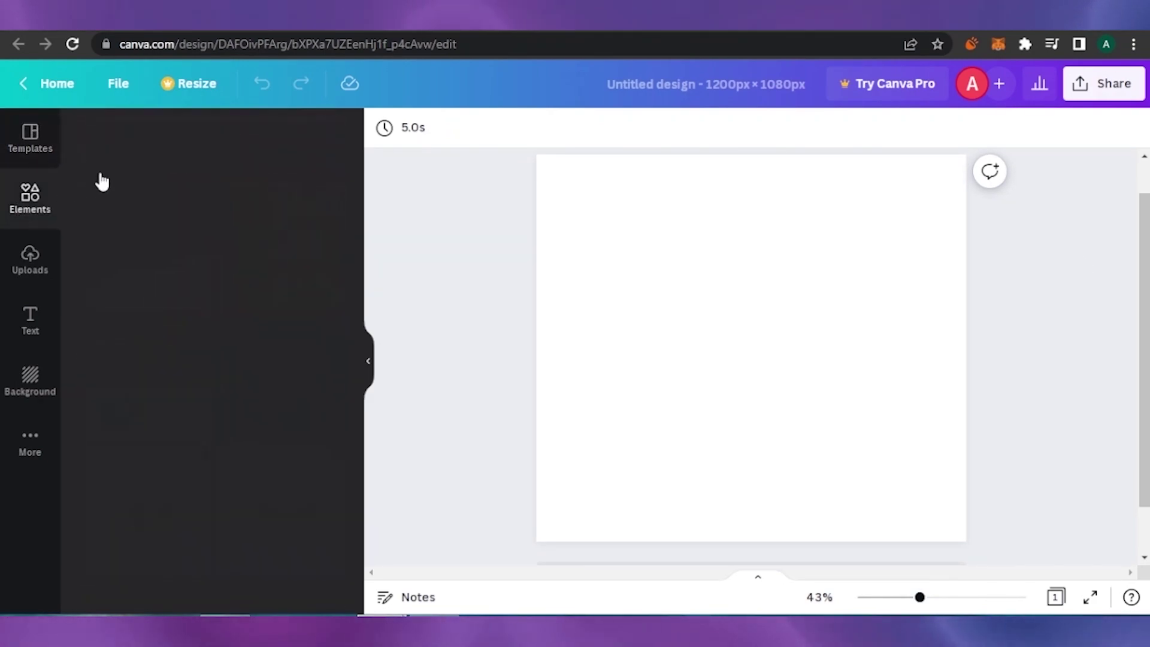
left_click(200, 139)
type("grid")
key("Return")
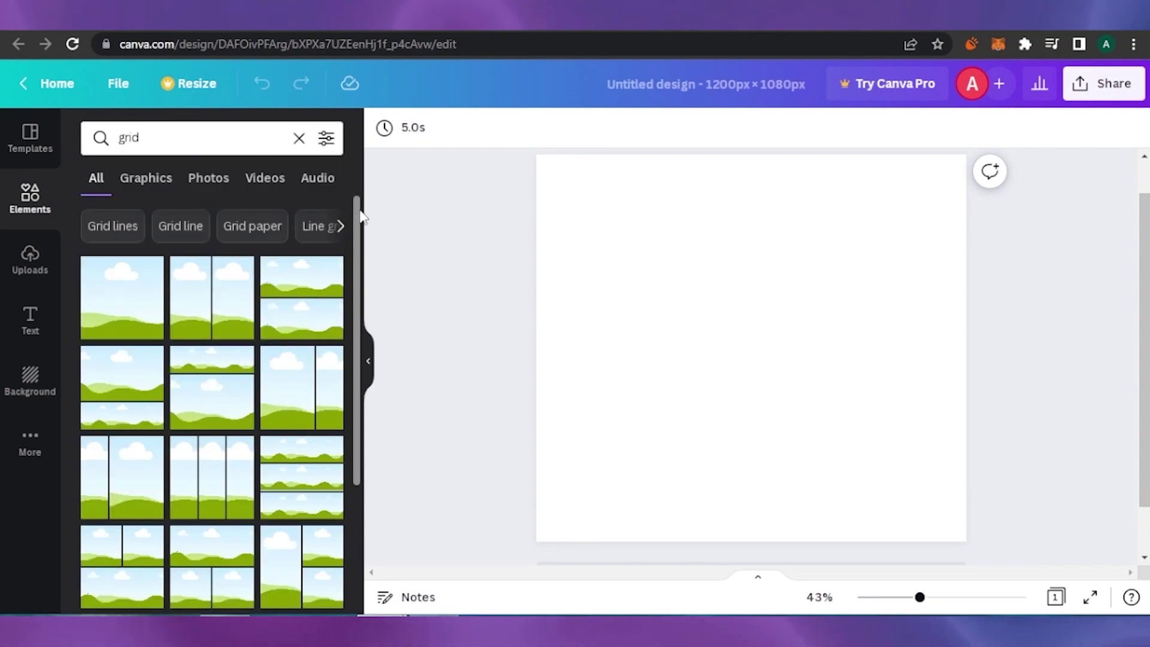
left_click_drag(359, 214, 366, 242)
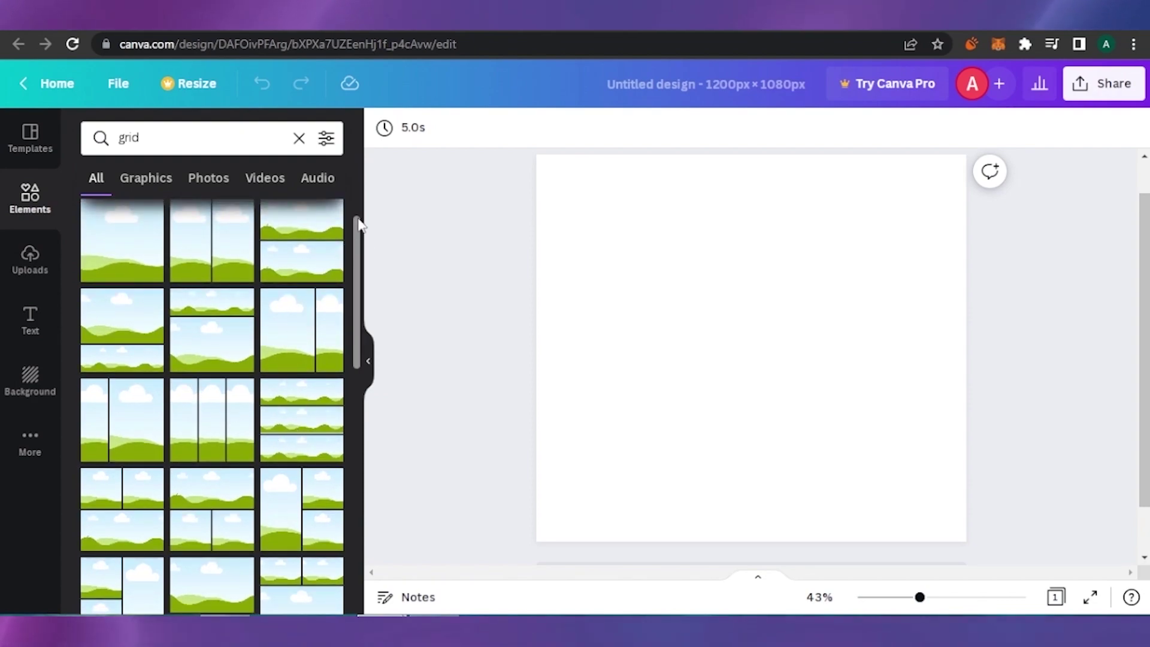
left_click_drag(355, 236, 339, 437)
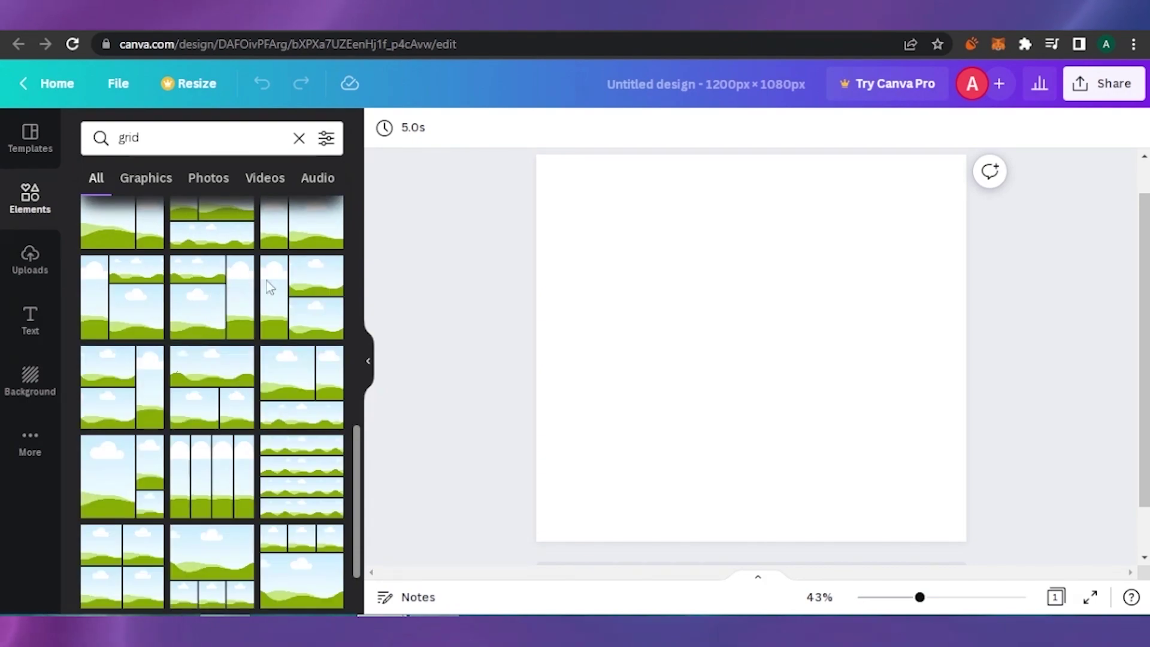
scroll(352, 497, "down", 4)
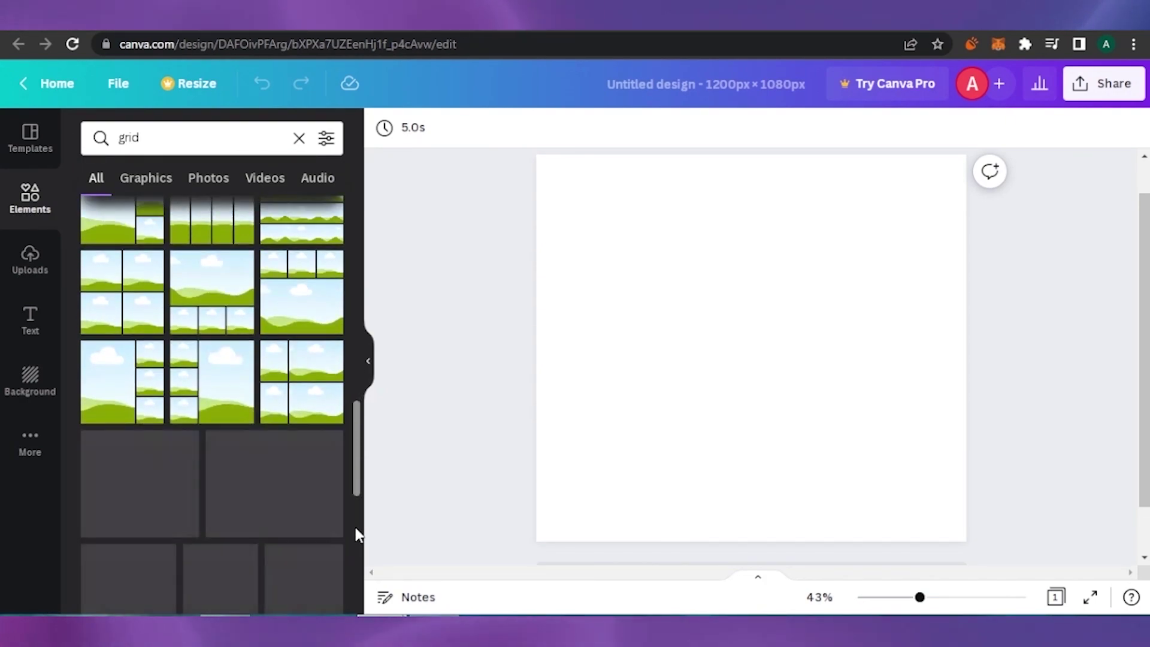
left_click_drag(357, 461, 359, 524)
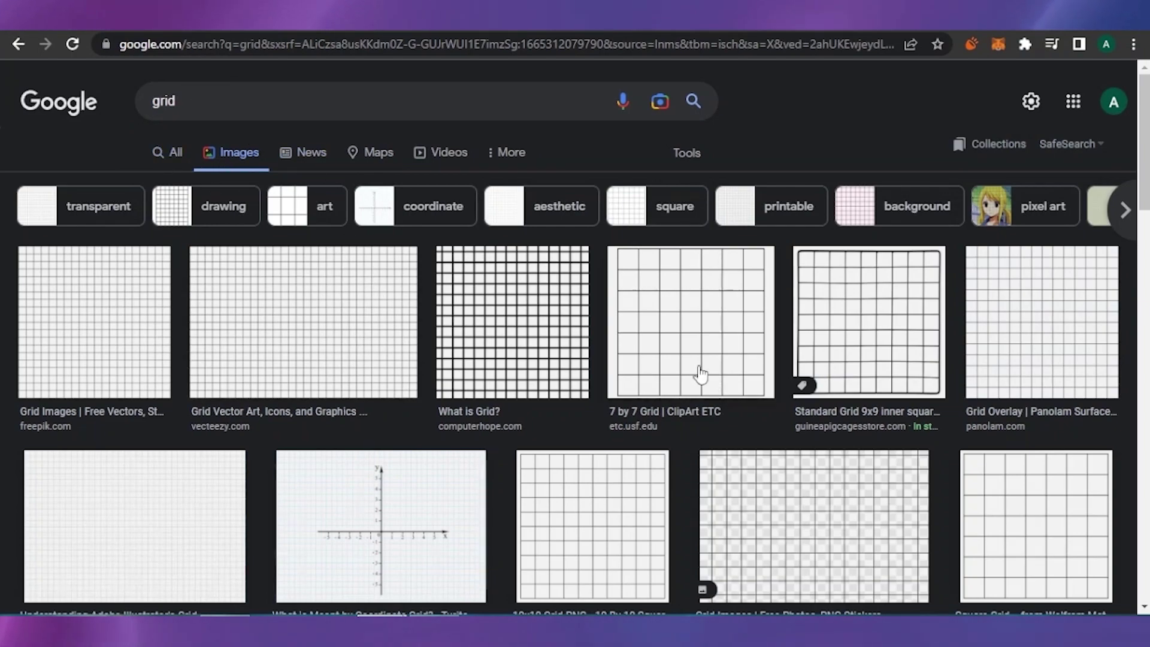
Examine the Google image results for "grid", comparing them with the grid elements in Canva
scroll(775, 309, "down", 4)
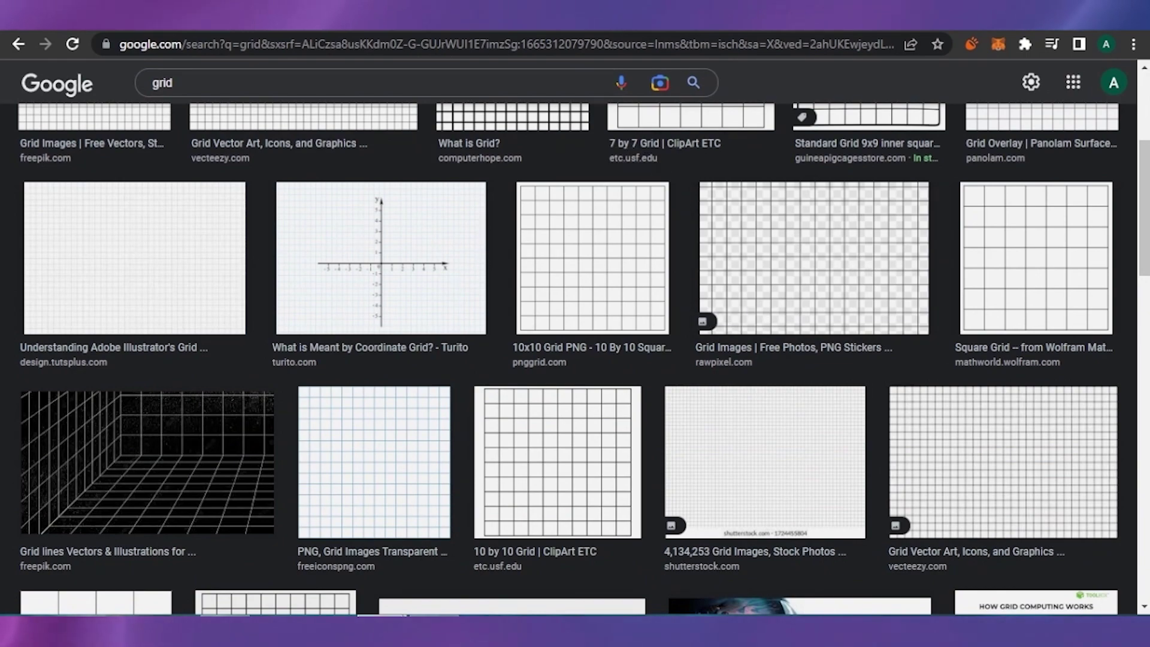
key("ctrl+Tab")
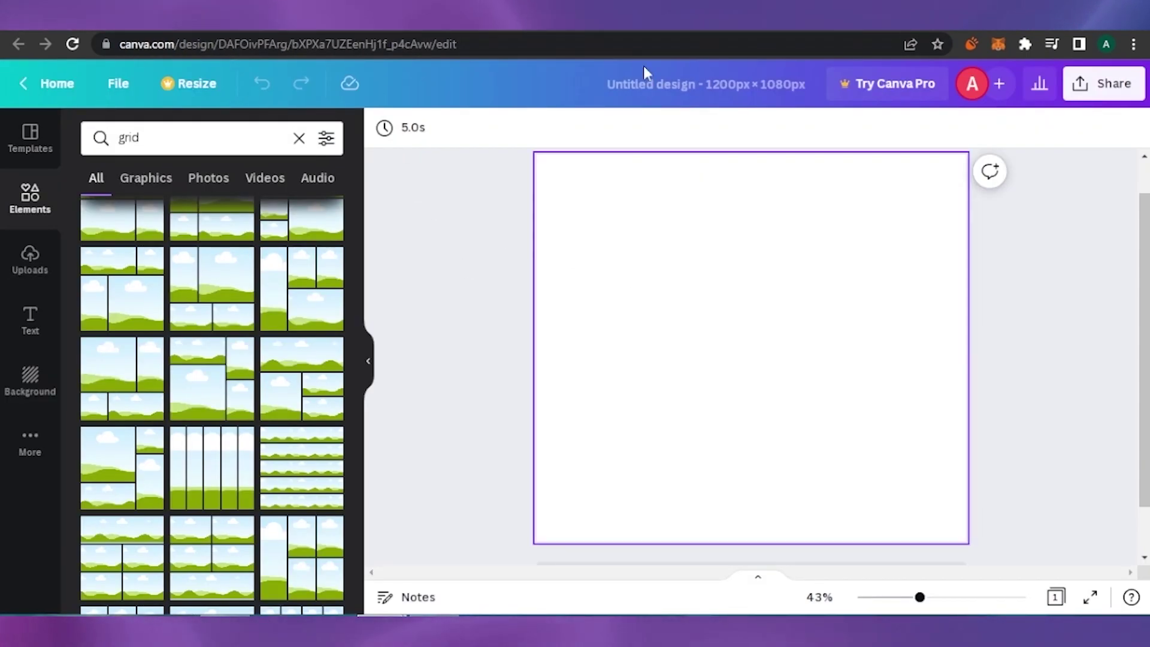
key("ctrl+shift+Tab")
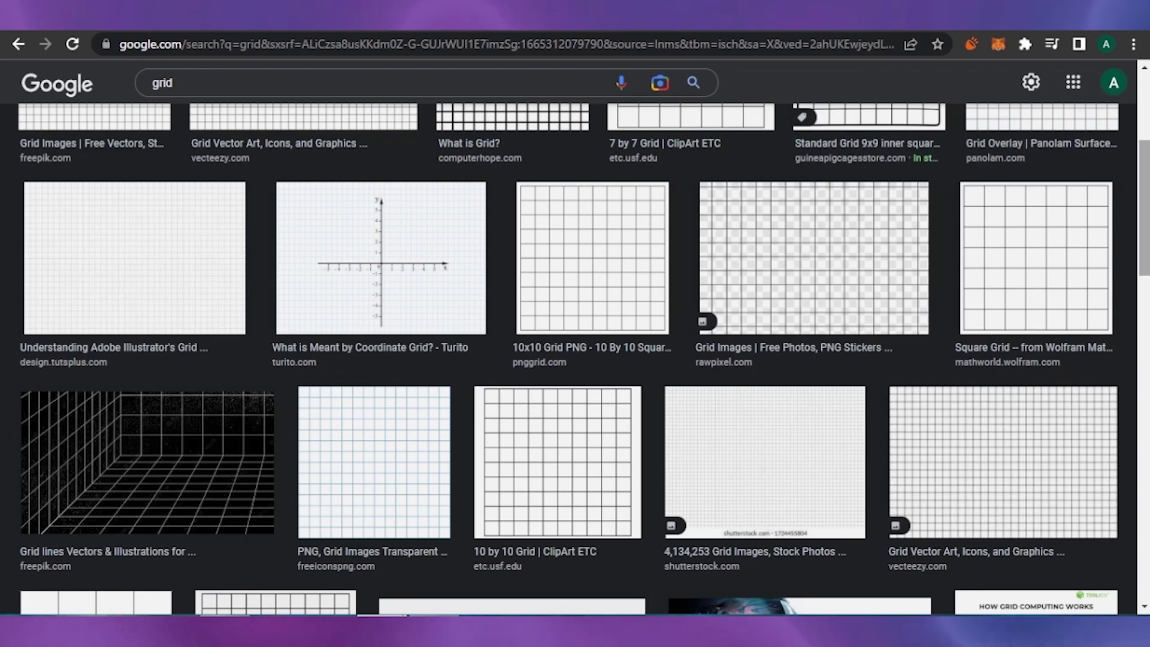
scroll(748, 331, "up", 5)
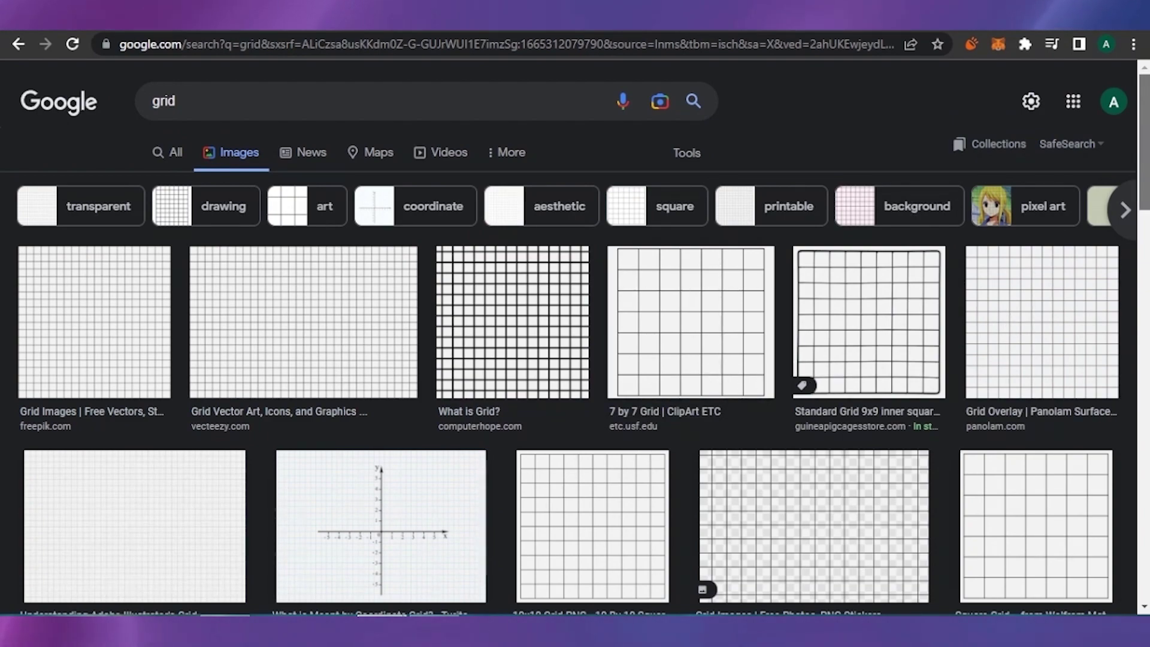
Return to the Canva design, search the elements for "Square" and add the plain solid square to the page
key("ctrl+Tab")
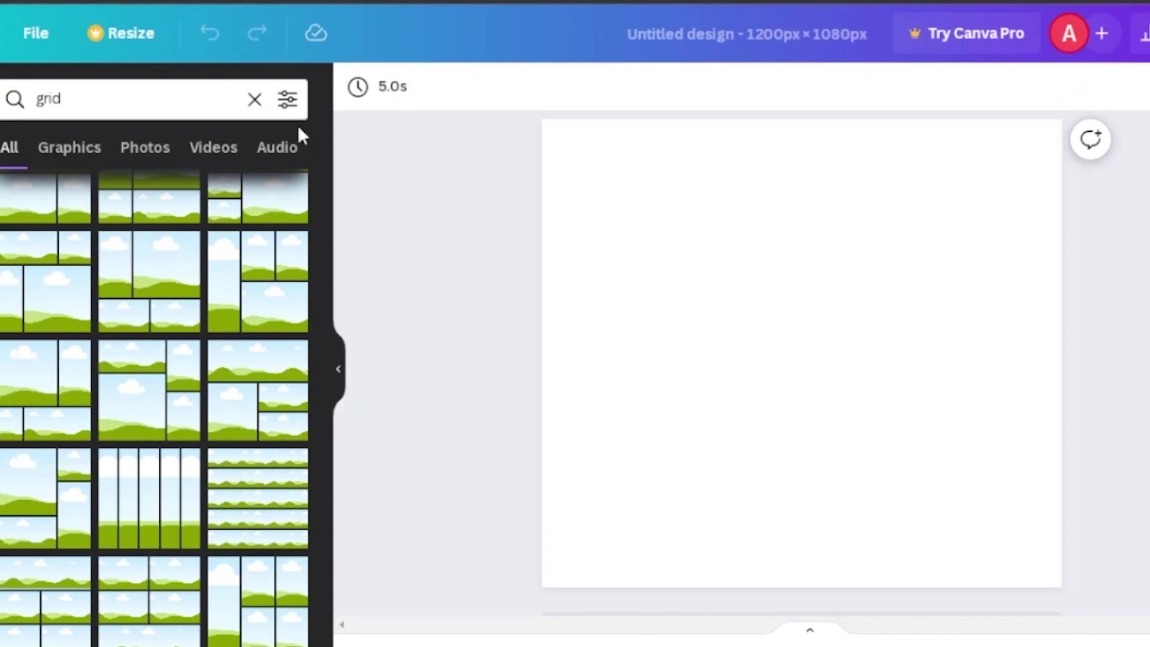
left_click(255, 99)
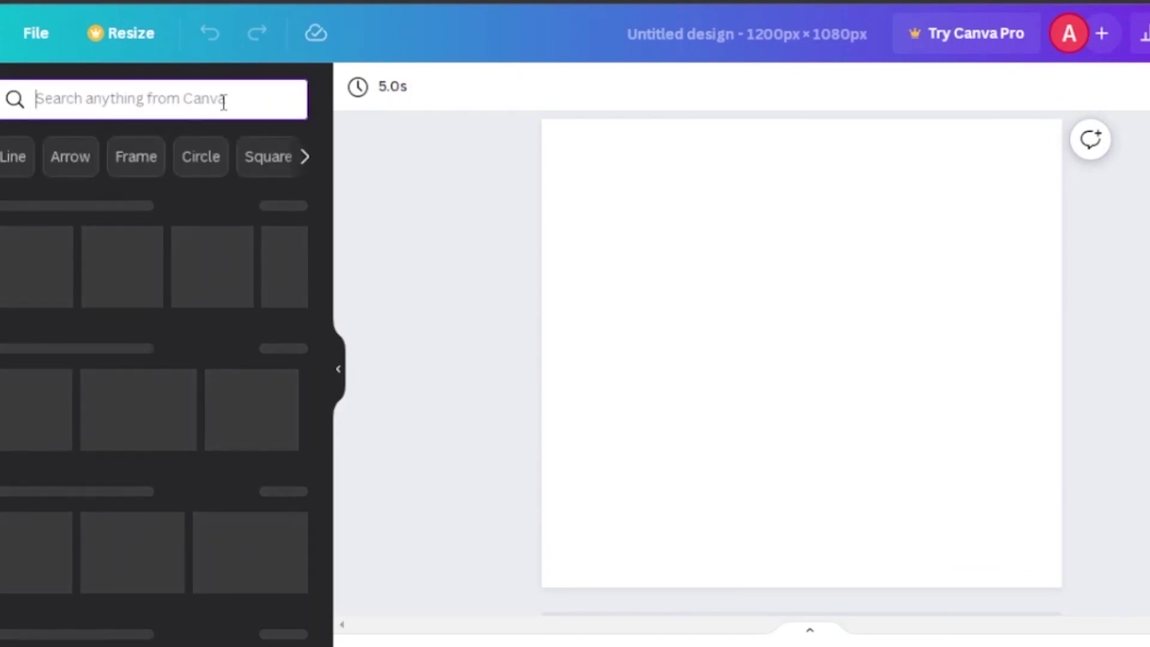
type("squ")
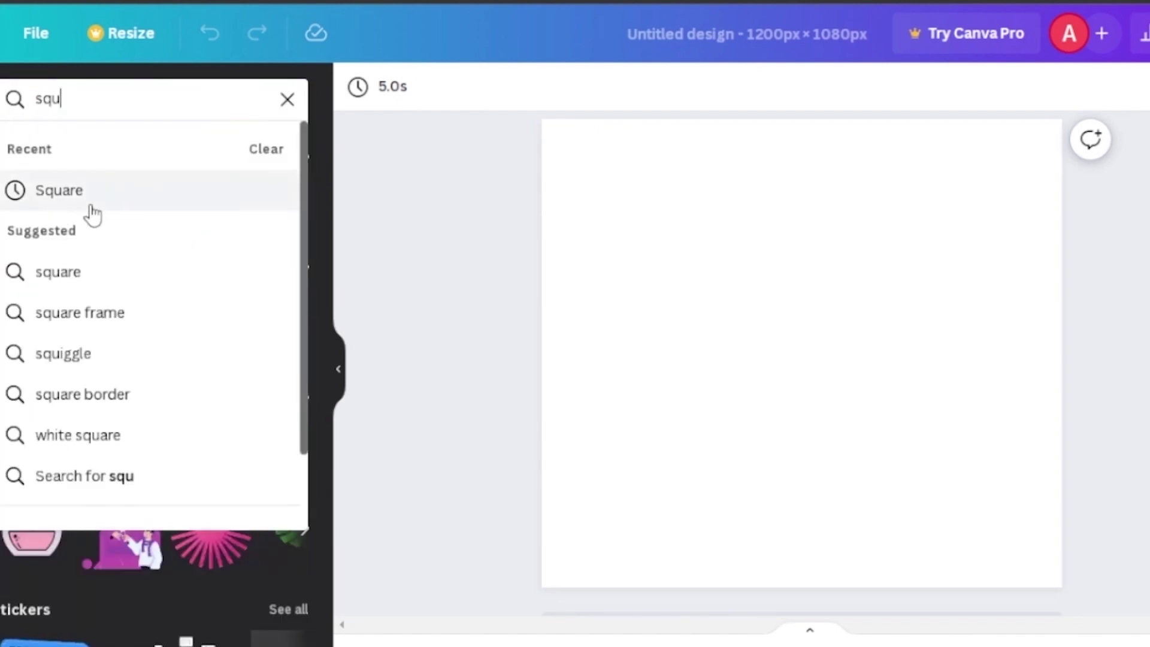
left_click(87, 197)
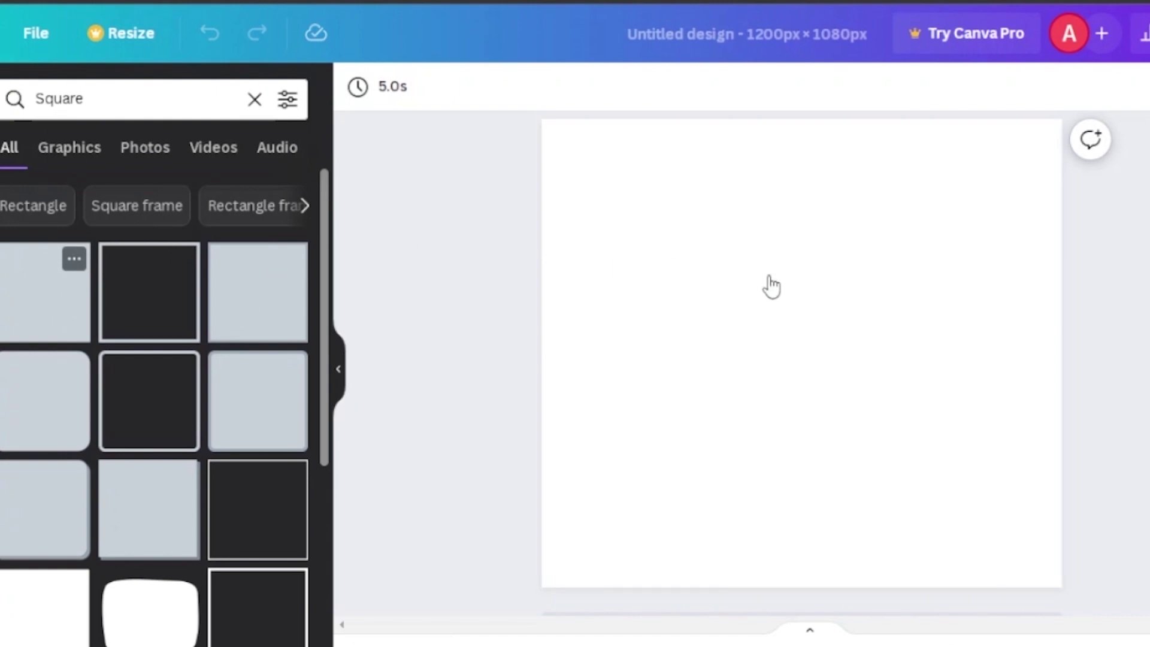
left_click(60, 314)
Shrink the square to about 78 × 80 and place it in the upper-left corner of the page
left_click_drag(871, 423, 766, 319)
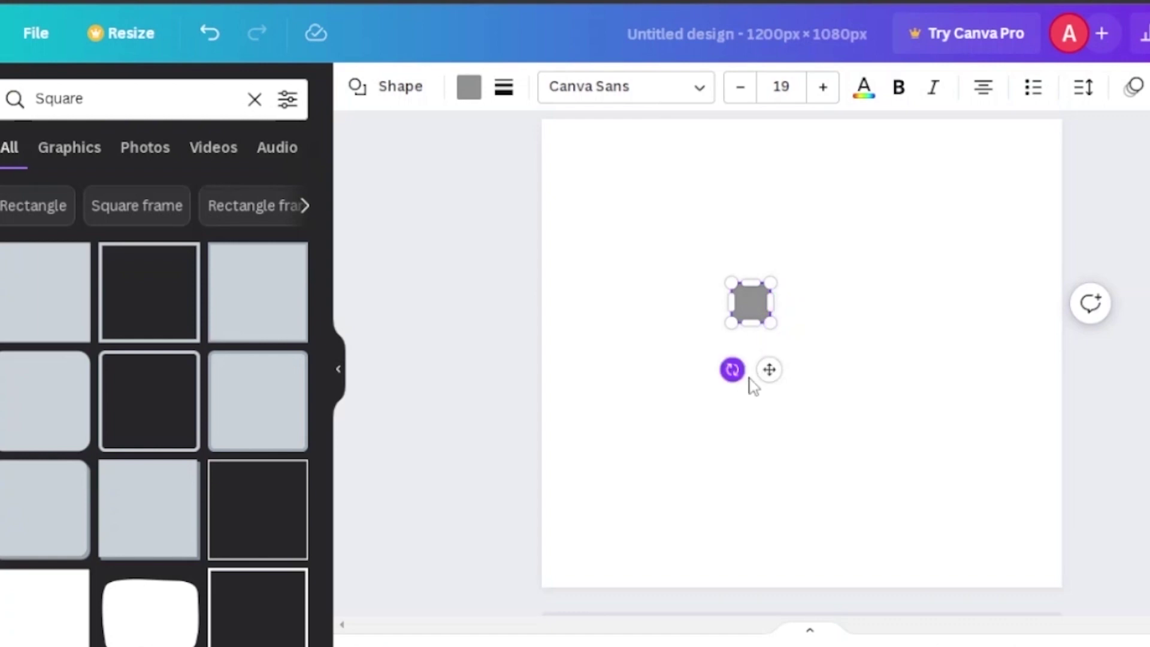
left_click_drag(769, 370, 577, 213)
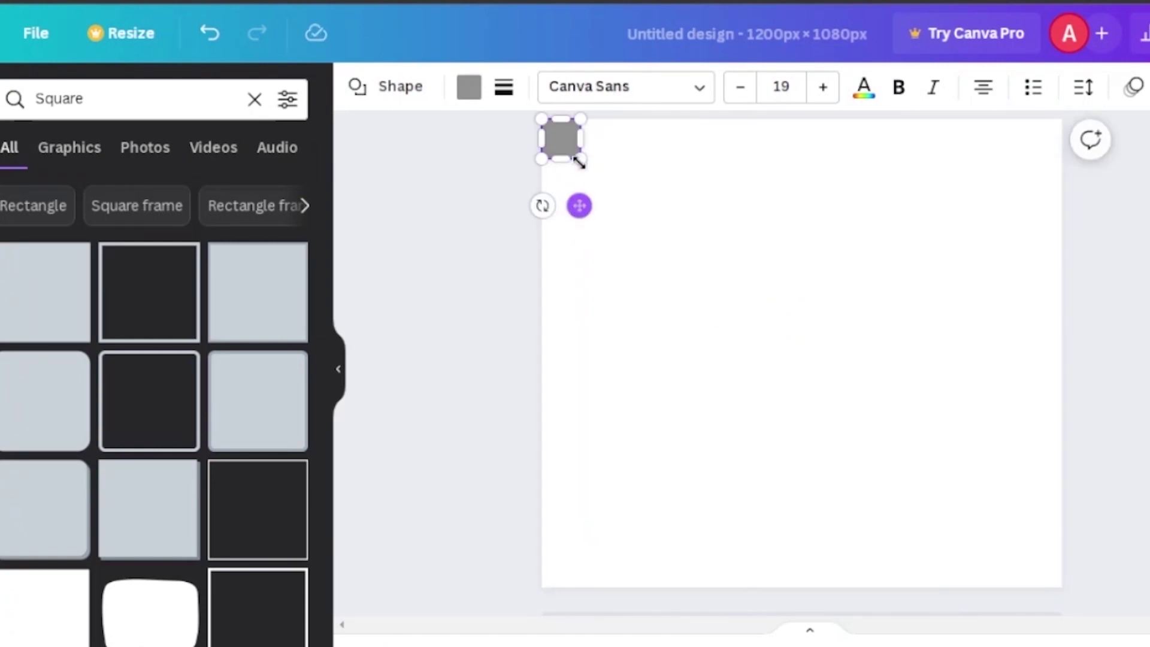
left_click_drag(580, 159, 576, 155)
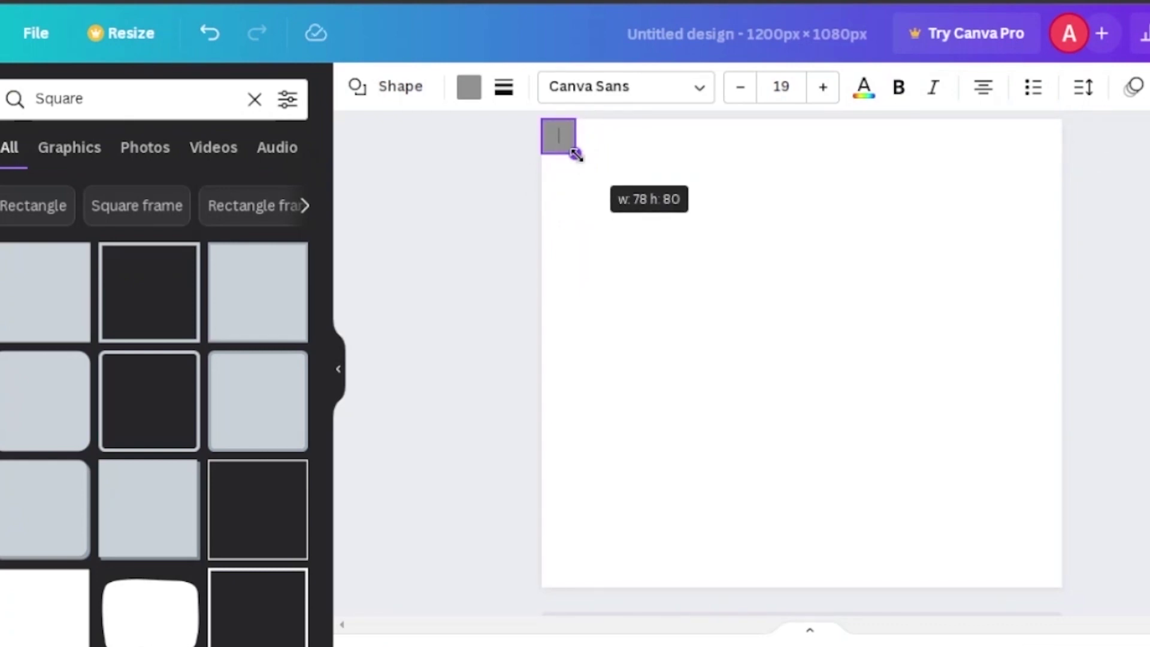
left_click_drag(576, 155, 576, 155)
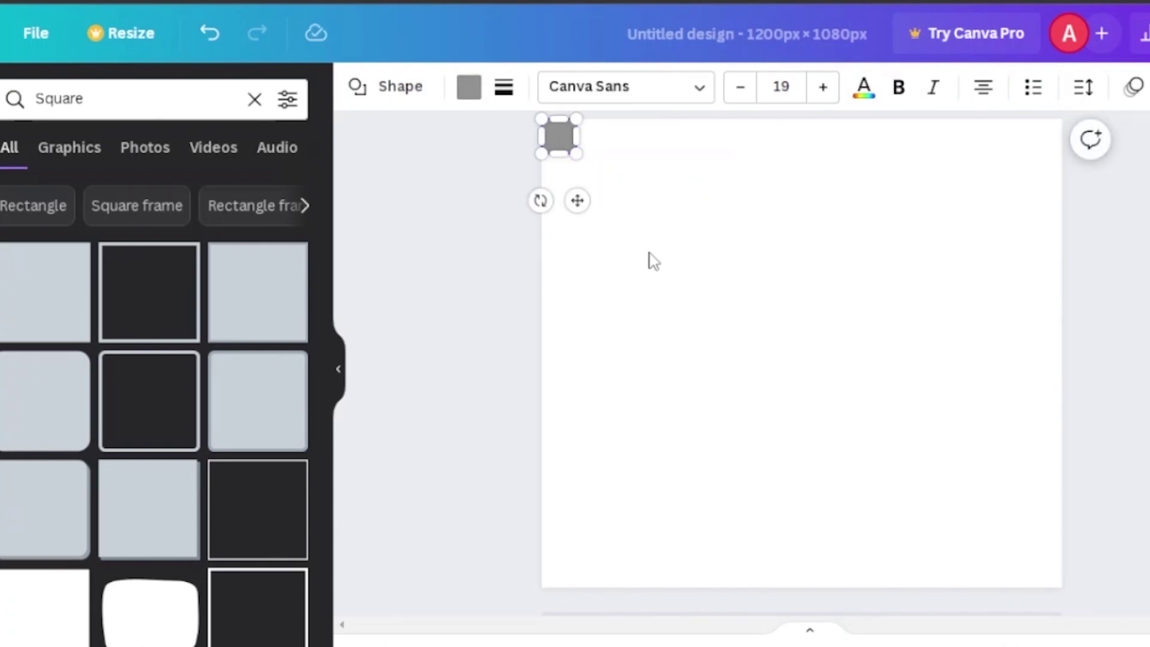
Duplicate the small square twice, placing the copies corner to corner in a diagonal running down from the first
right_click(558, 135)
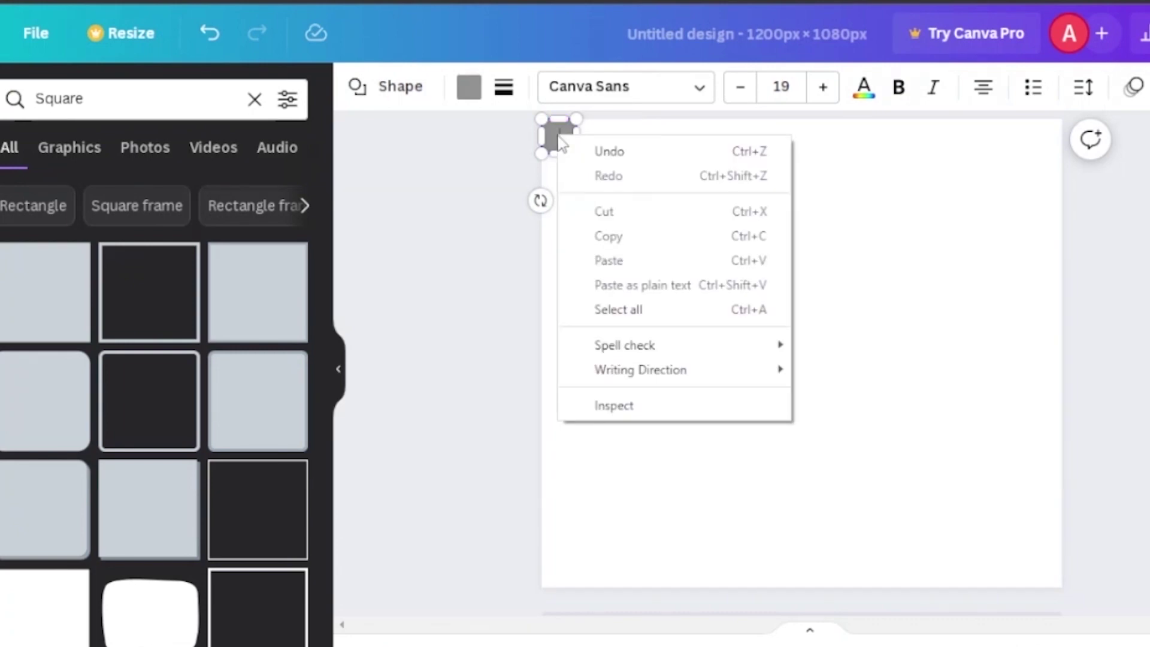
left_click(623, 156)
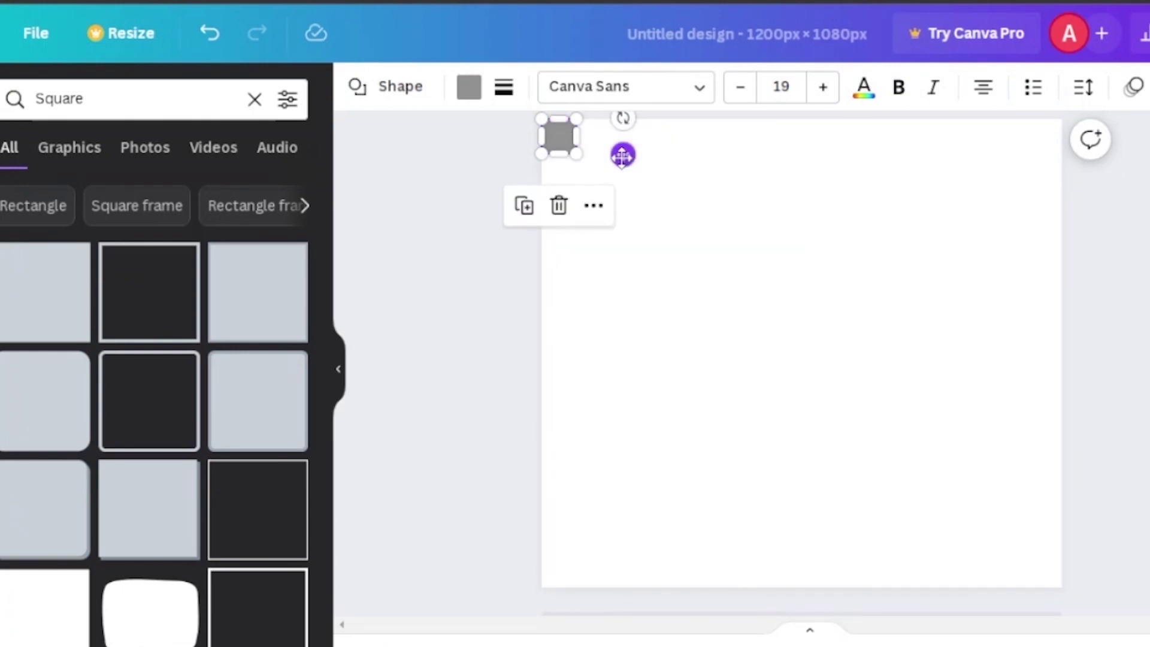
left_click_drag(622, 155, 621, 153)
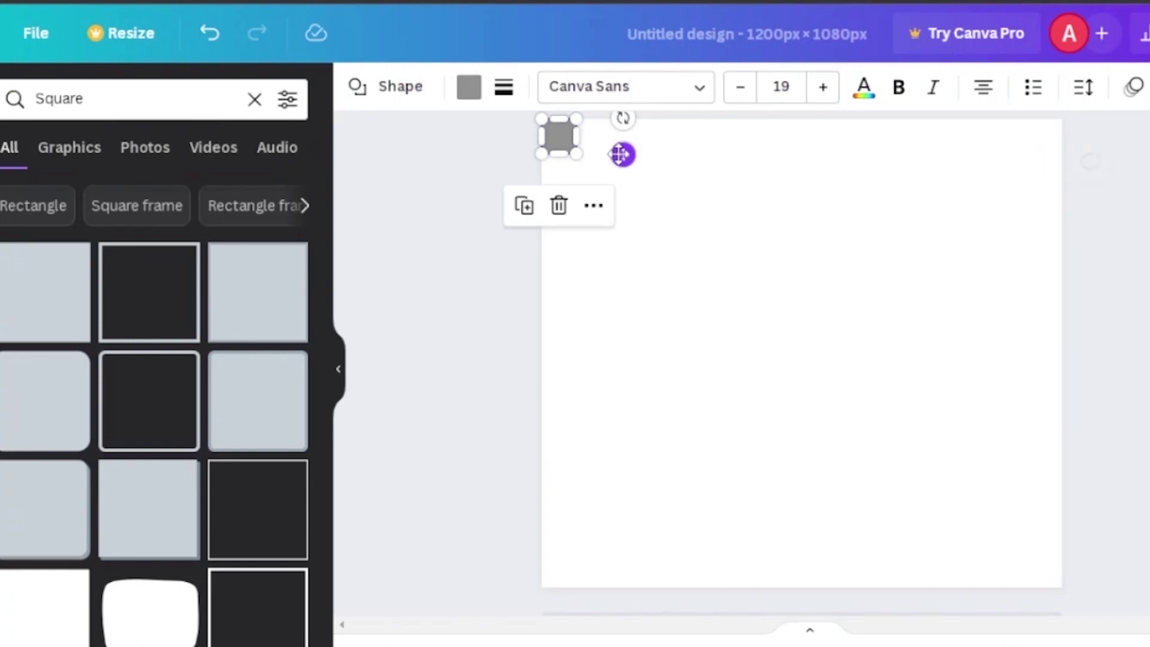
left_click(525, 207)
left_click_drag(629, 162, 657, 190)
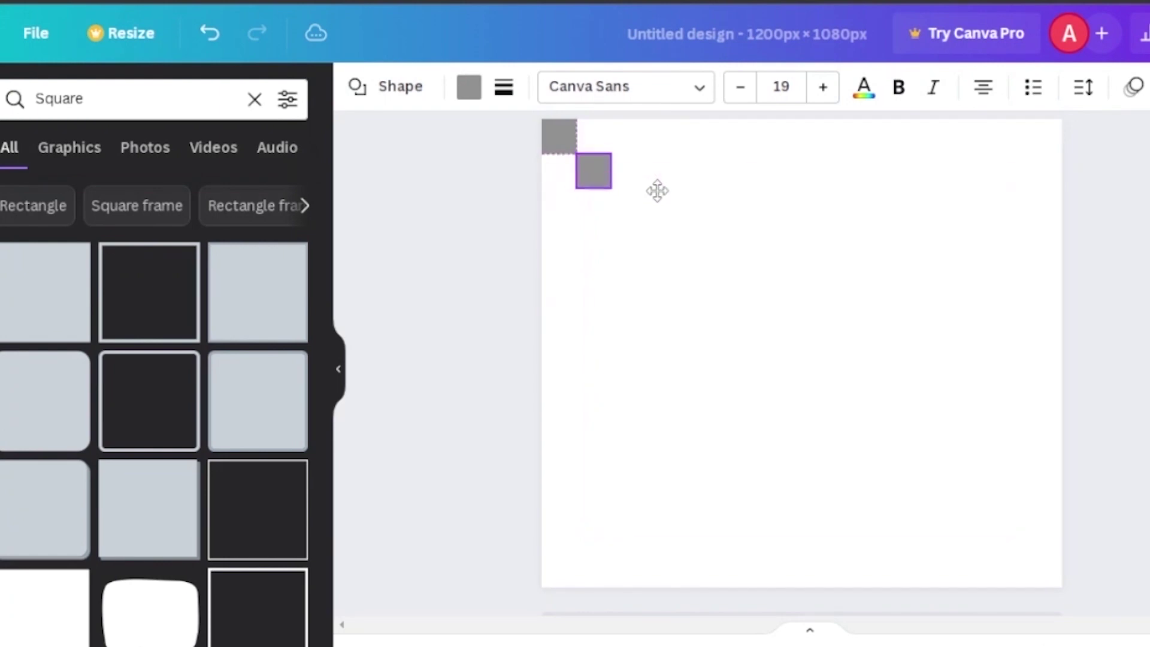
left_click(558, 243)
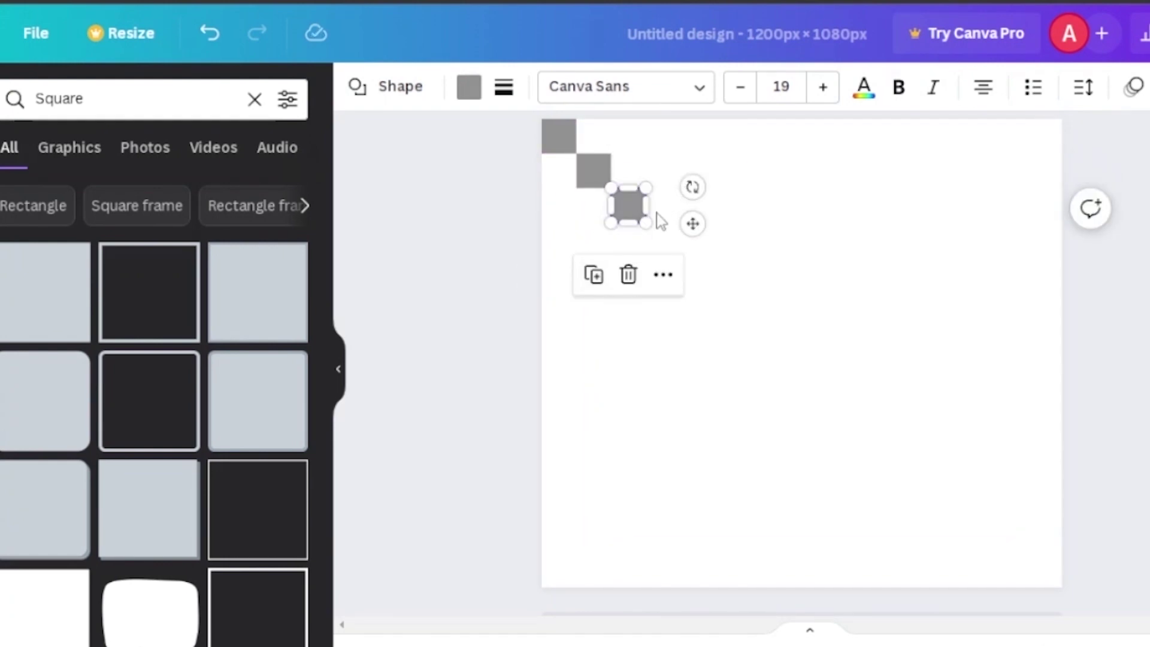
Continue the diagonal copies of the gray square into an alternating checker pattern filling the page's top two rows
left_click_drag(693, 224, 726, 188)
left_click(596, 210)
left_click(628, 240)
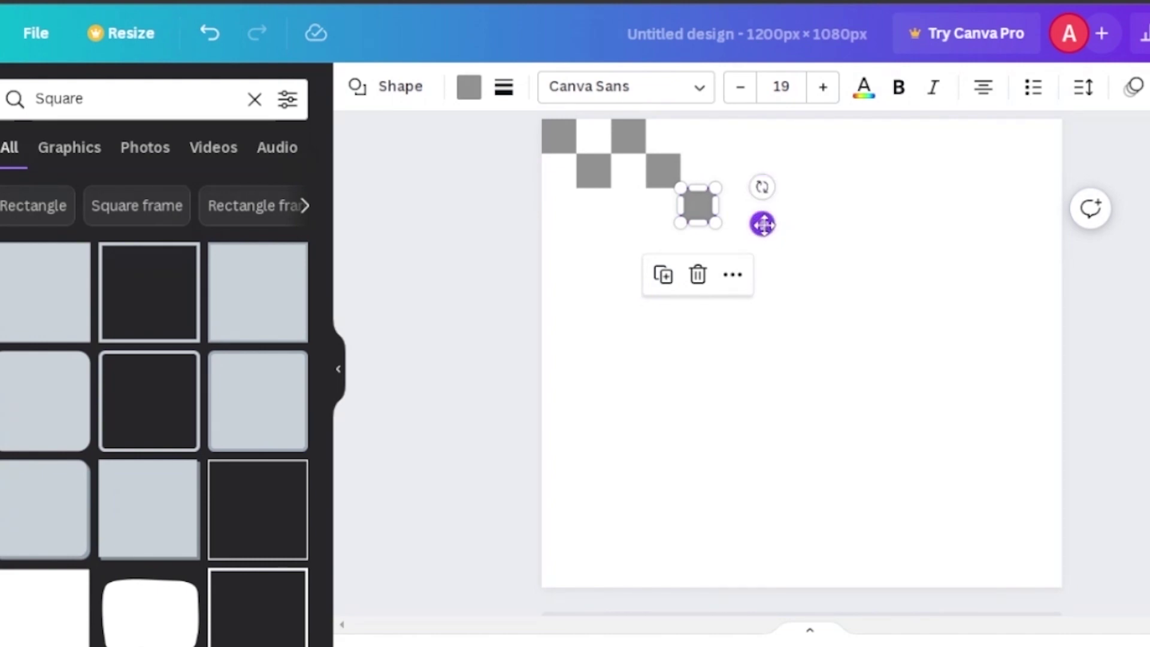
left_click_drag(762, 222, 785, 183)
left_click(662, 205)
left_click(696, 239)
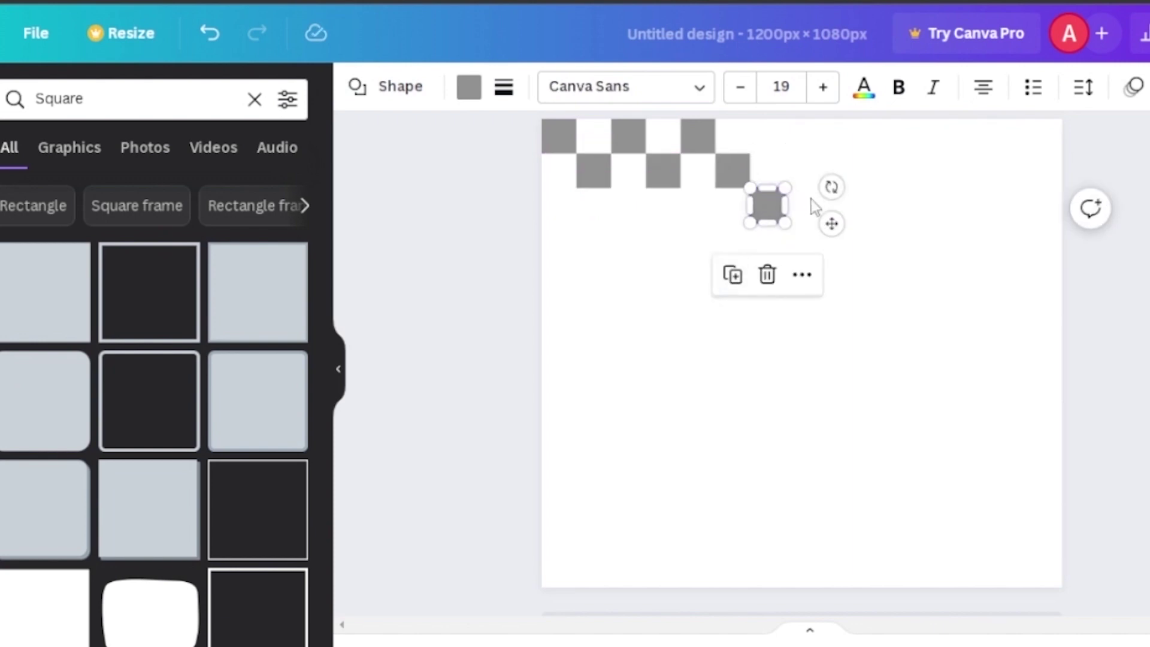
left_click_drag(832, 221, 839, 154)
left_click(689, 303)
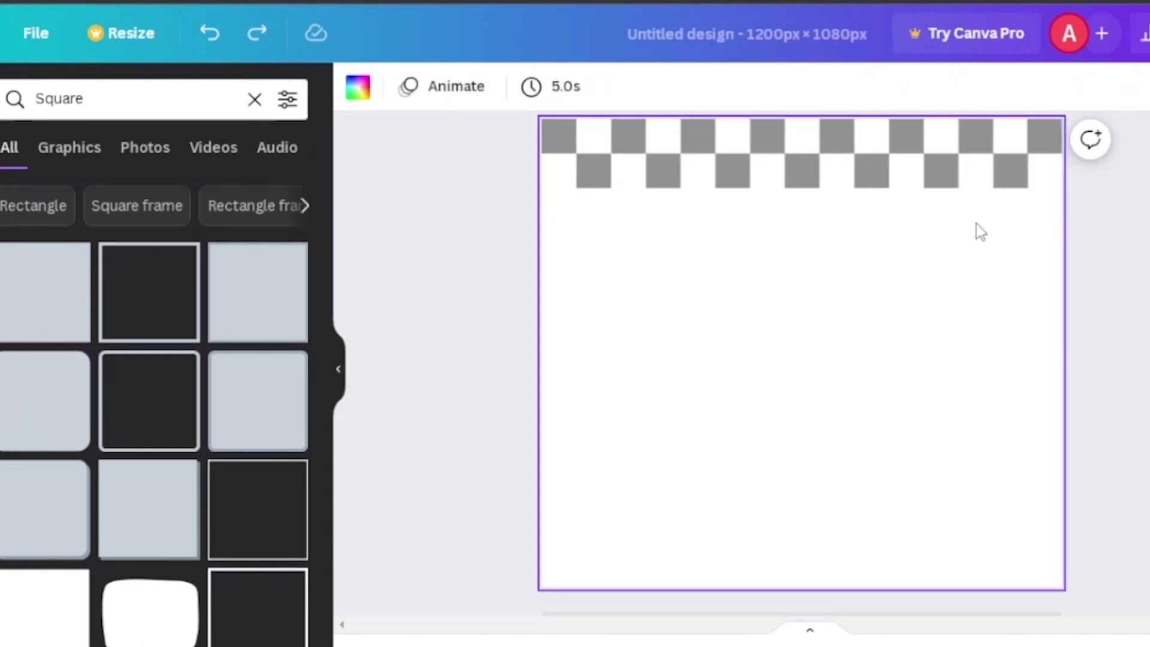
Duplicate all squares in the top two rows and place the copy directly beneath, flush with the page's side edges
left_click_drag(659, 136, 1049, 135)
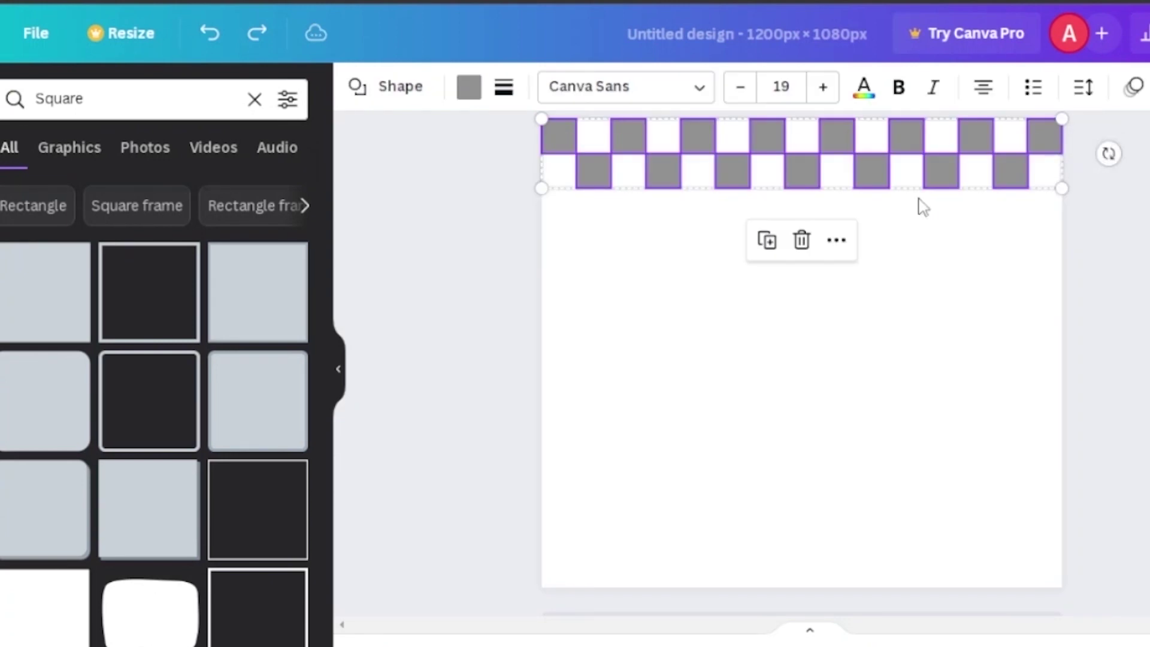
left_click(768, 244)
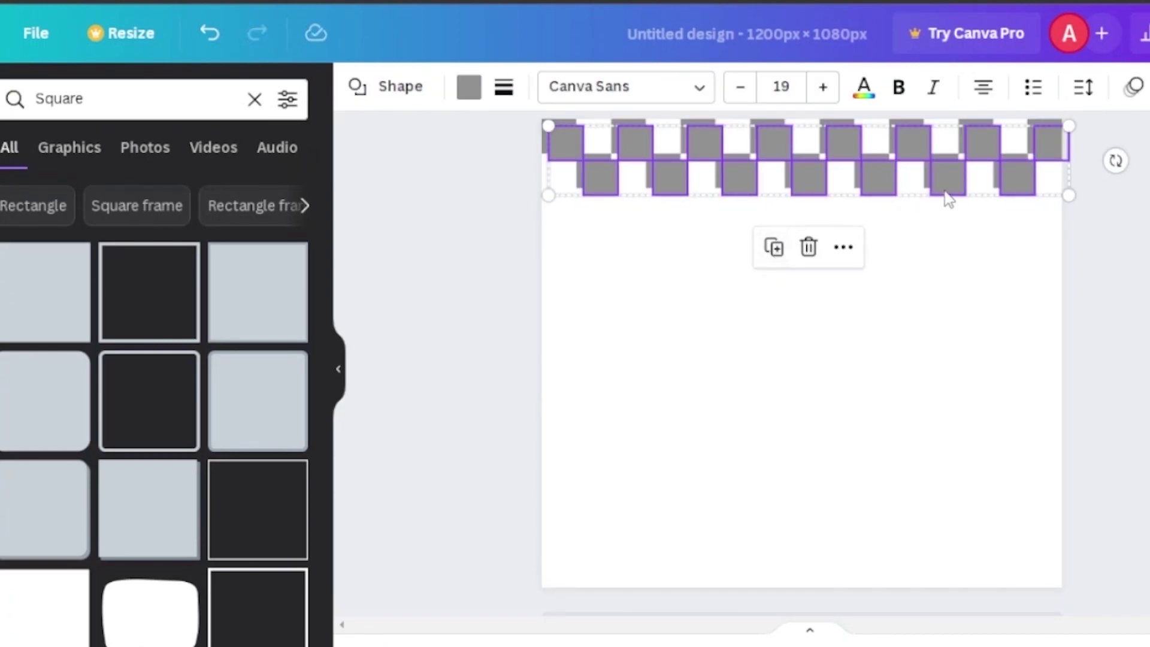
left_click_drag(945, 187, 938, 252)
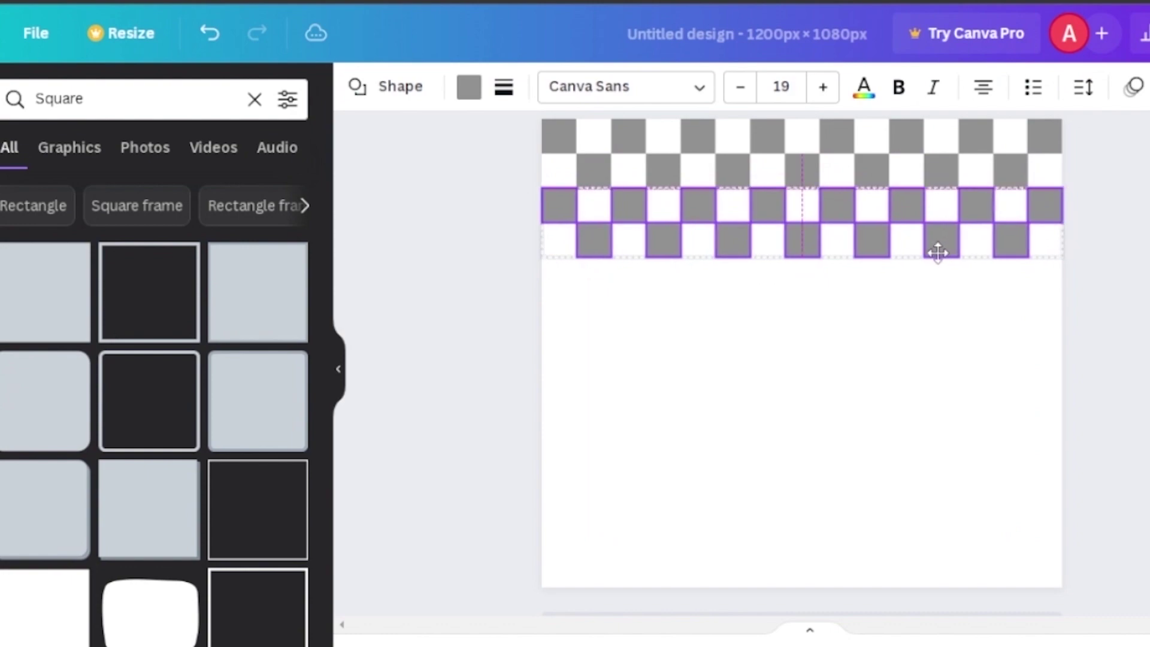
left_click(814, 406)
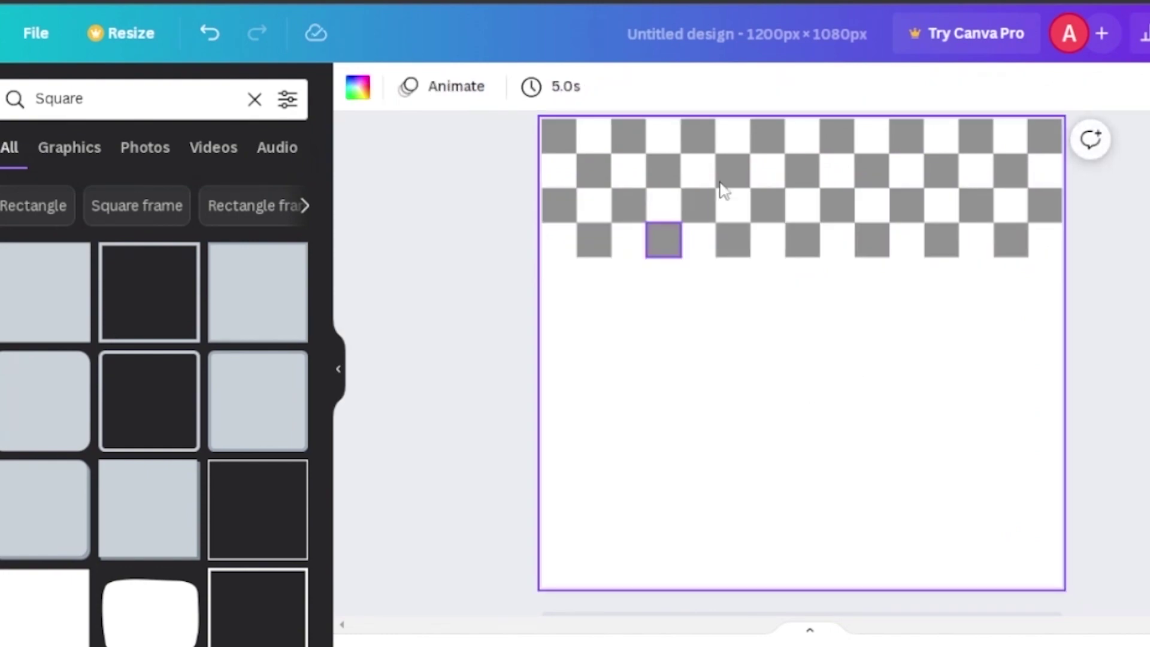
Duplicate the four checkered rows together and place the copy directly beneath them
left_click_drag(580, 340, 1034, 143)
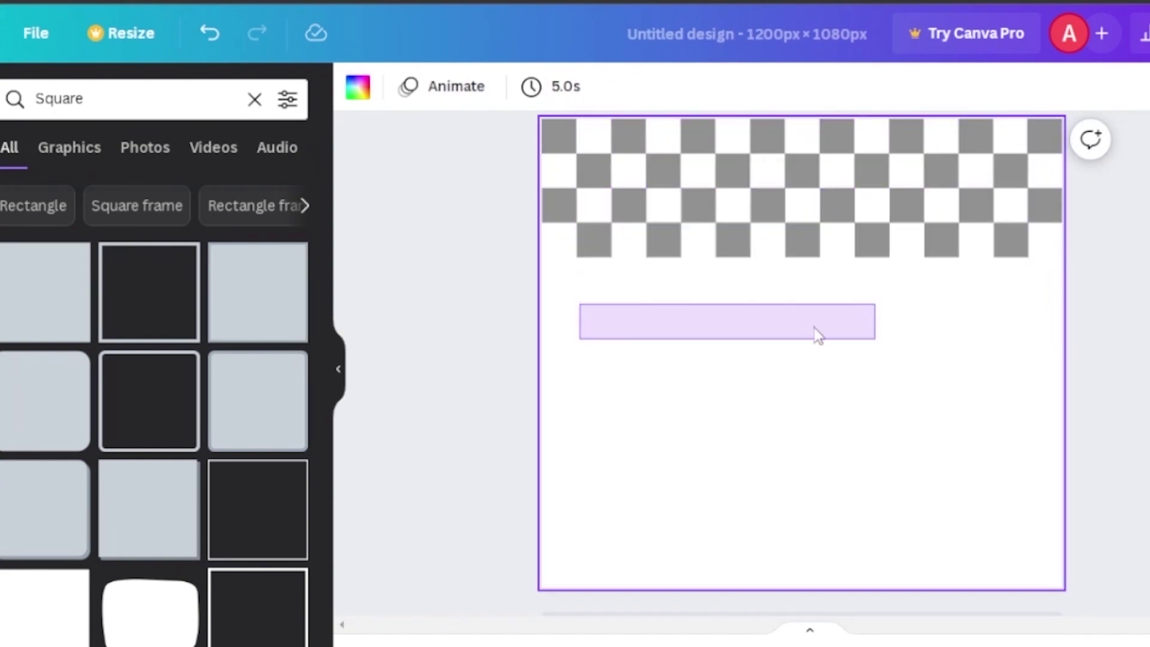
left_click(768, 311)
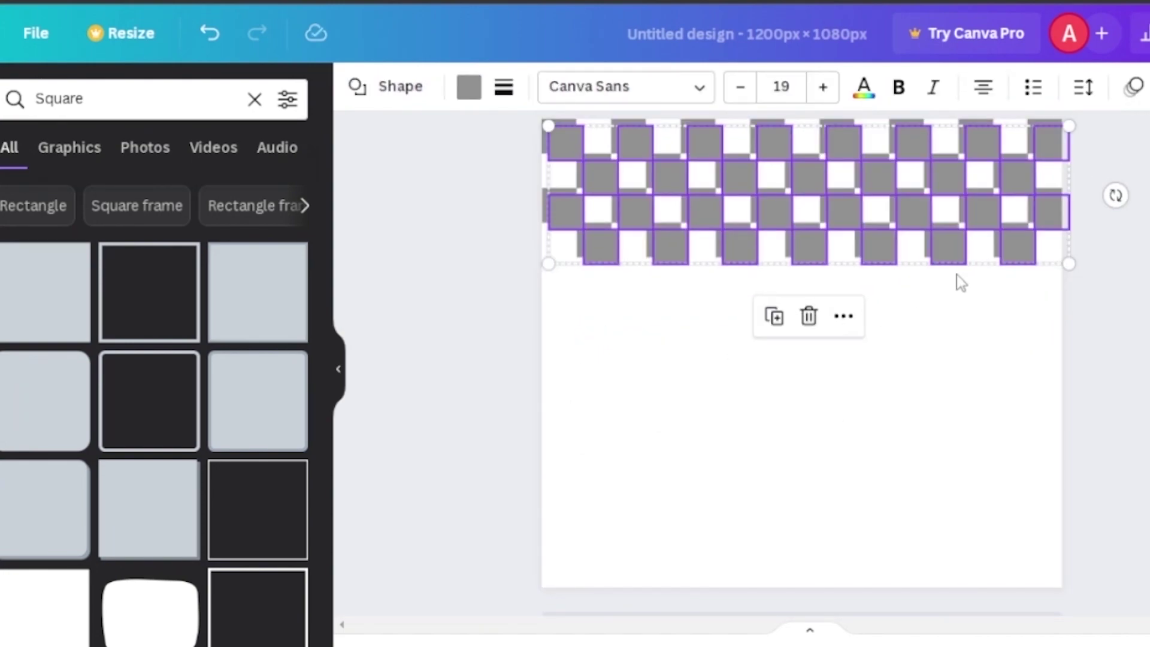
left_click_drag(1040, 244, 1038, 378)
left_click(642, 480)
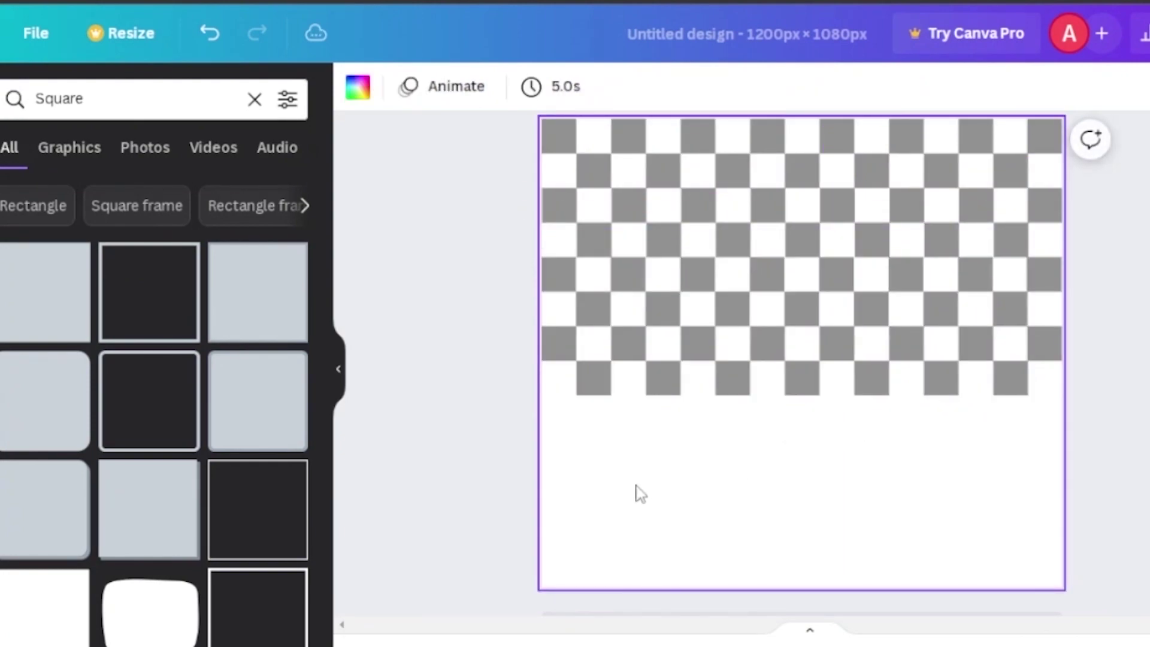
Duplicate the eight checkered rows and align the copy beneath them, running past the page's lower edge to cover the remaining space
left_click_drag(581, 431, 594, 117)
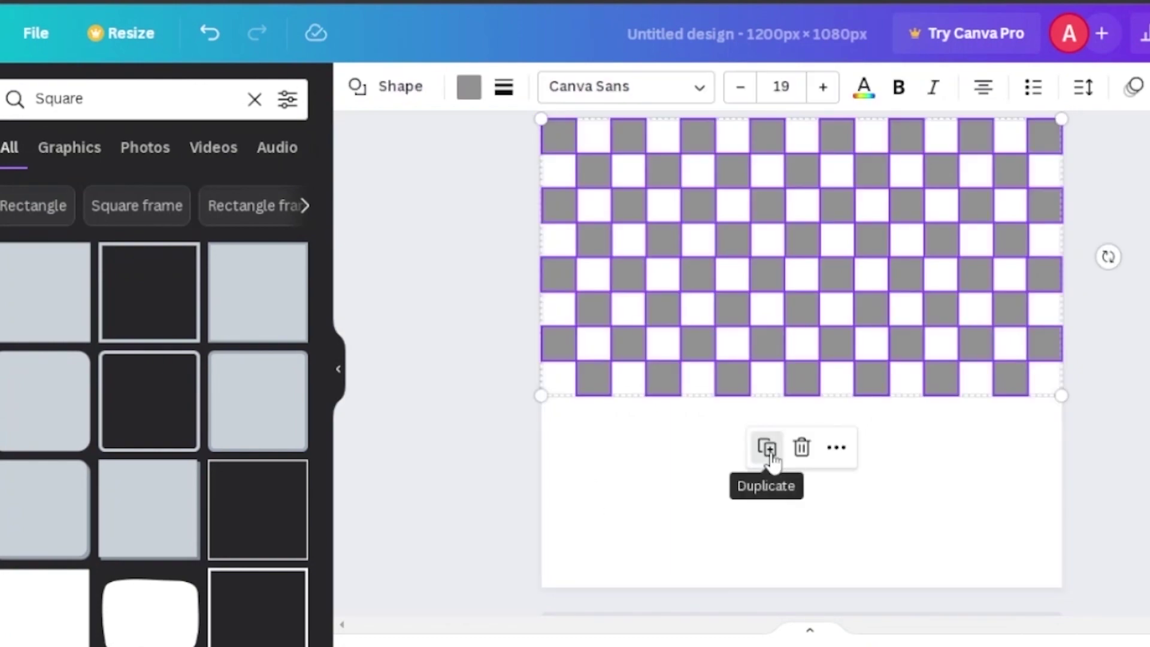
left_click(767, 449)
left_click_drag(1042, 400, 1036, 596)
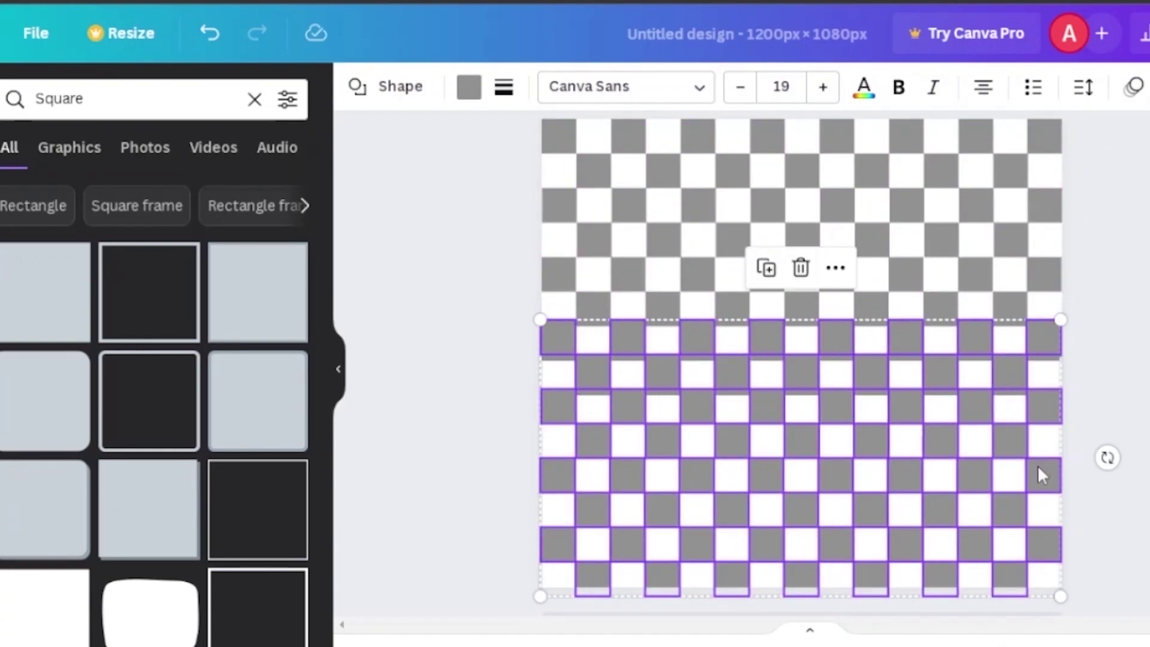
left_click_drag(1037, 465, 1037, 516)
left_click(1141, 396)
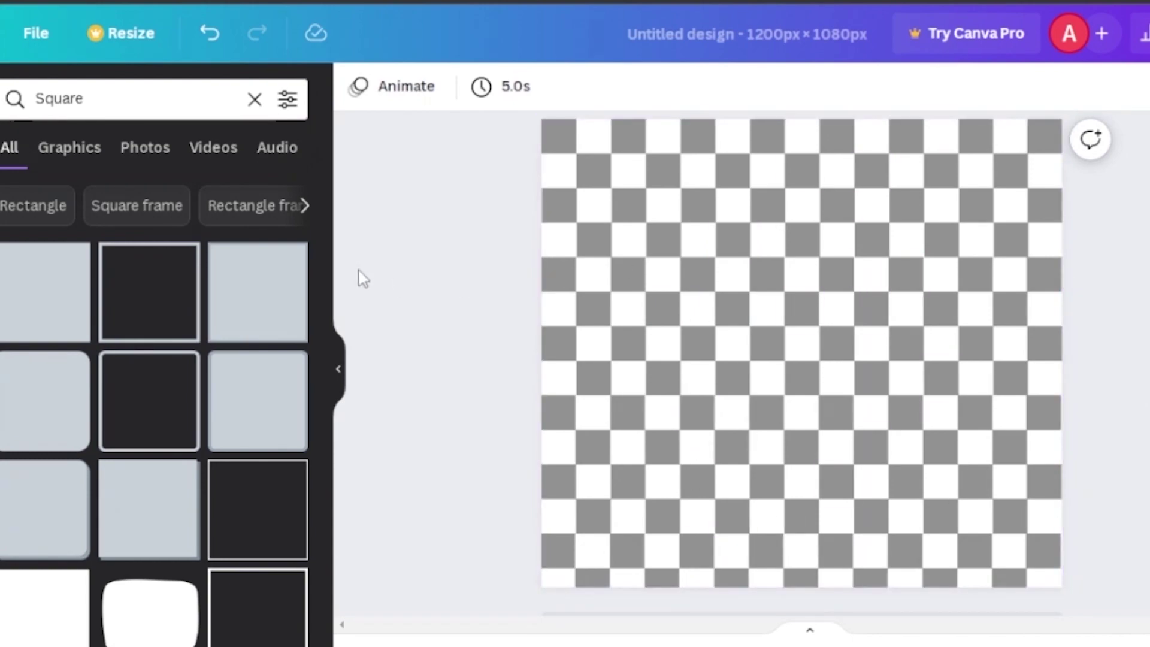
left_click_drag(37, 302, 628, 342)
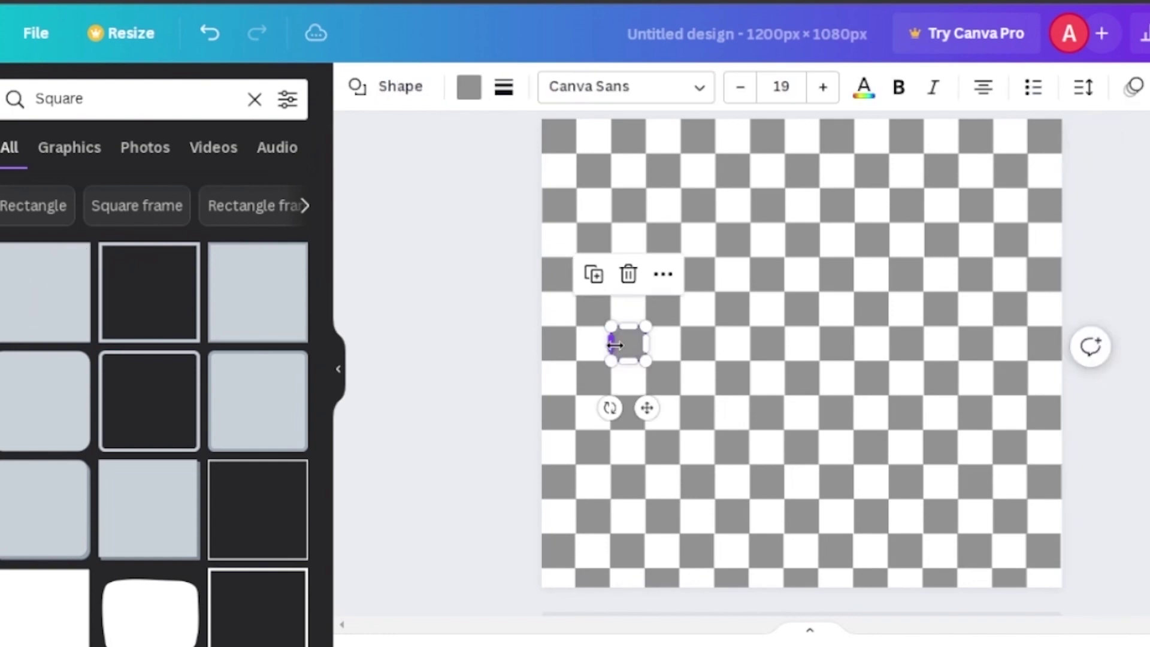
left_click(595, 276)
left_click_drag(634, 367, 511, 389)
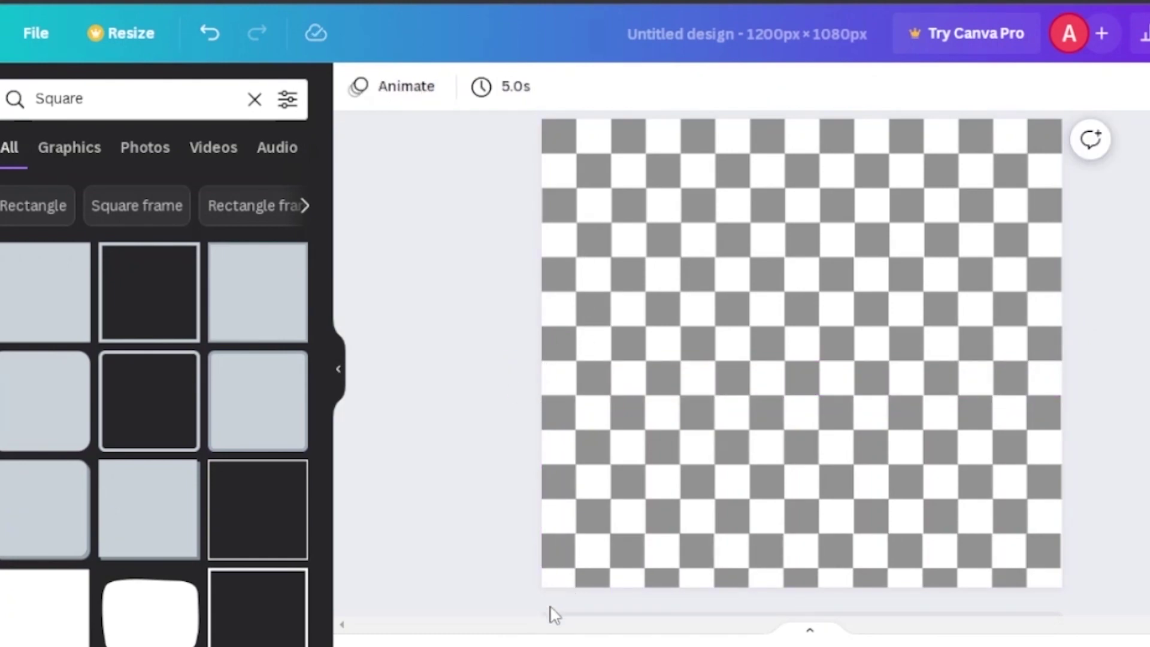
Group all the checkerboard squares and lock the group in place as the background grid
left_click_drag(526, 128, 1106, 586)
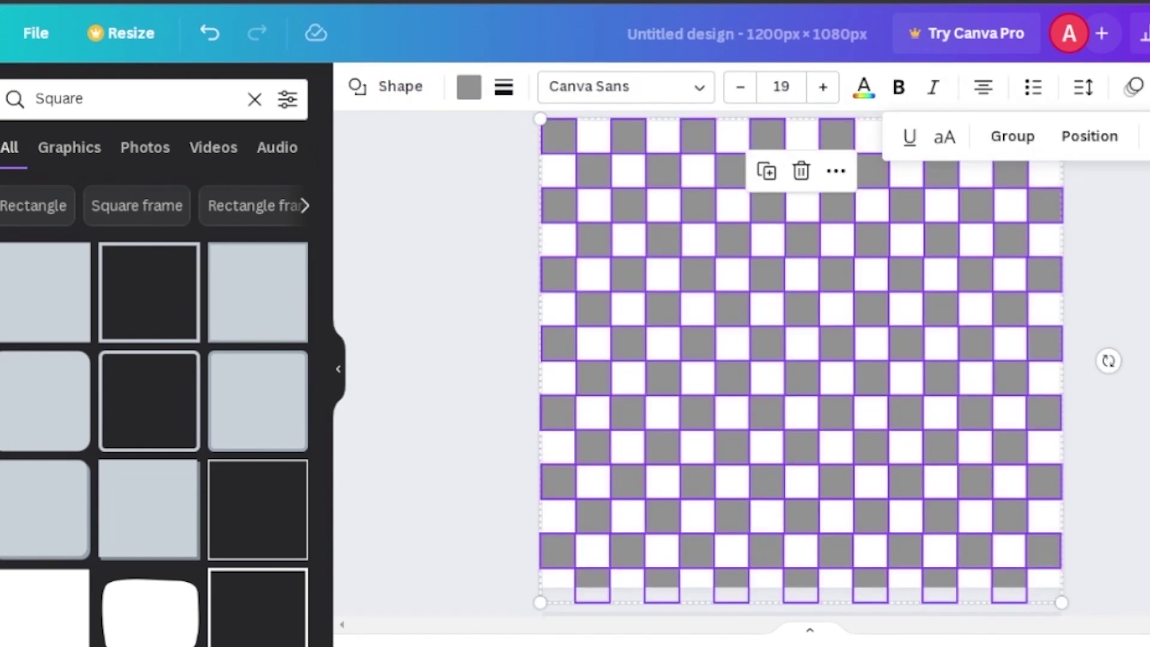
key("ctrl+g")
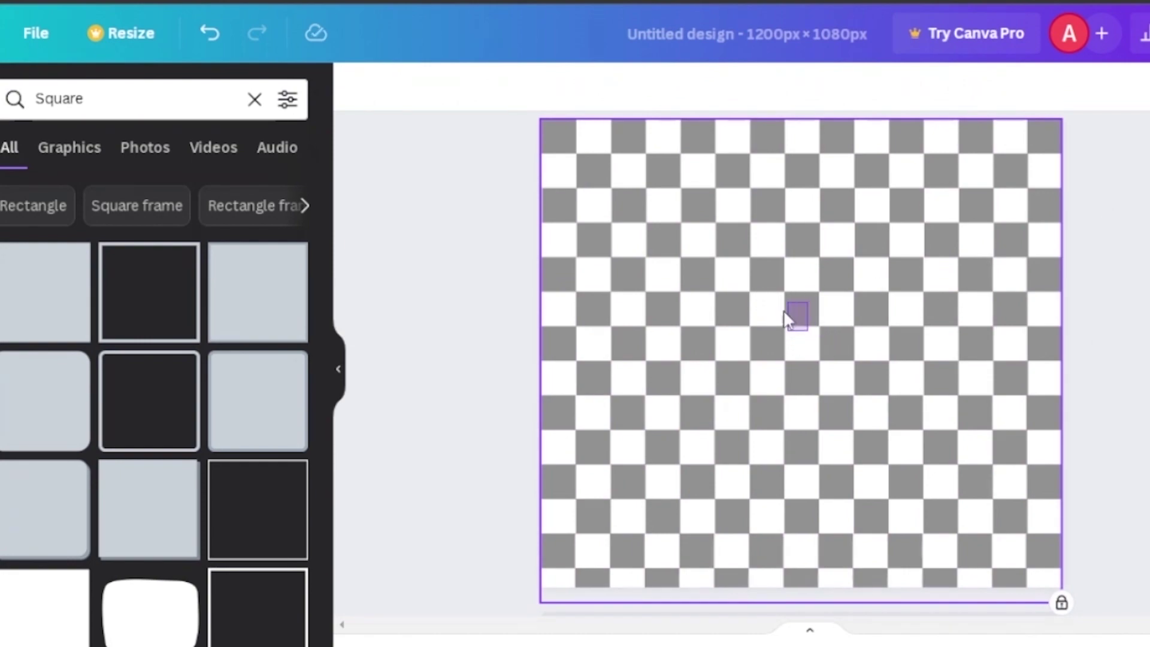
key("Escape")
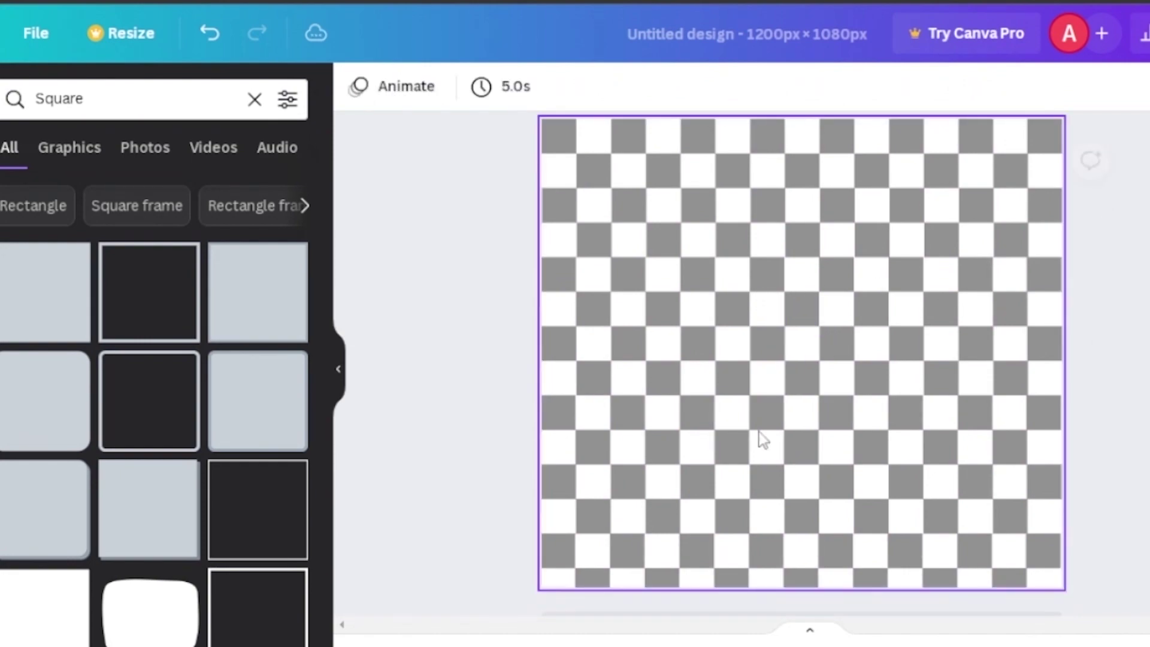
Add a new solid square, shrink it to one grid cell and place it in black at the foot of the sixth column
left_click(42, 295)
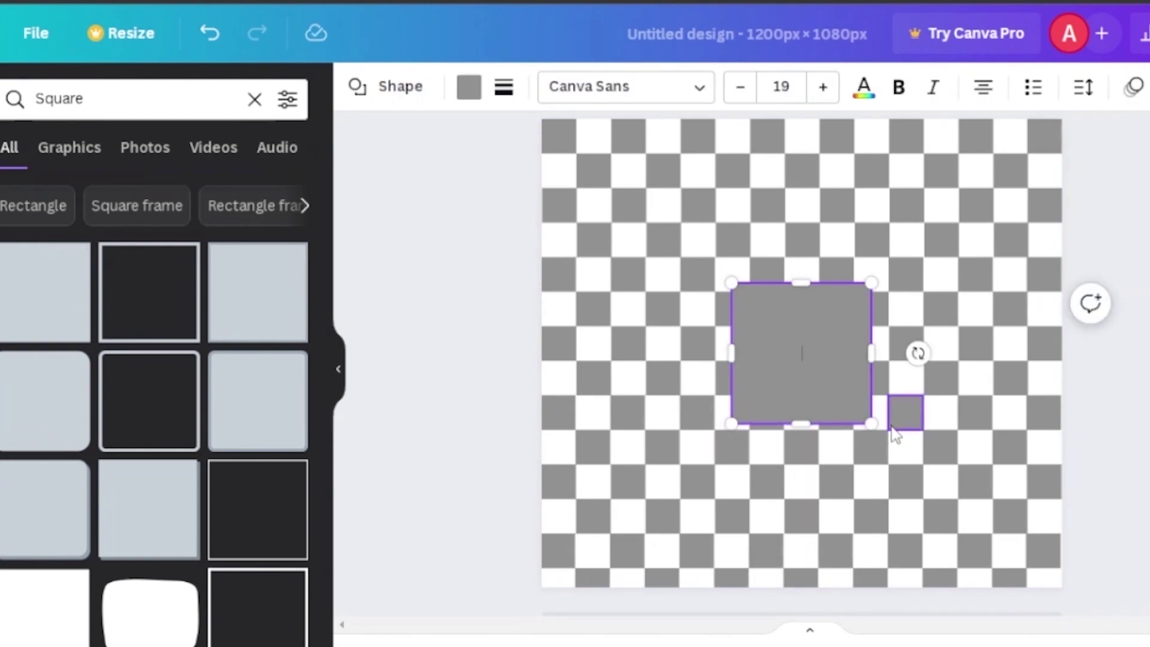
left_click_drag(872, 424, 796, 576)
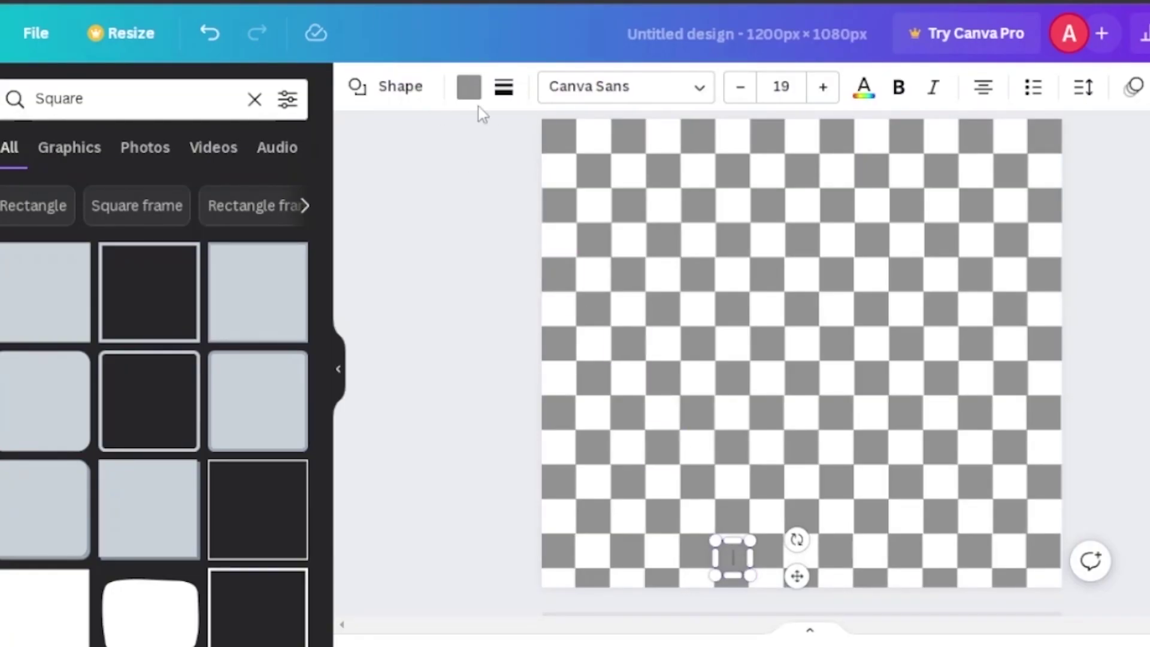
left_click(470, 89)
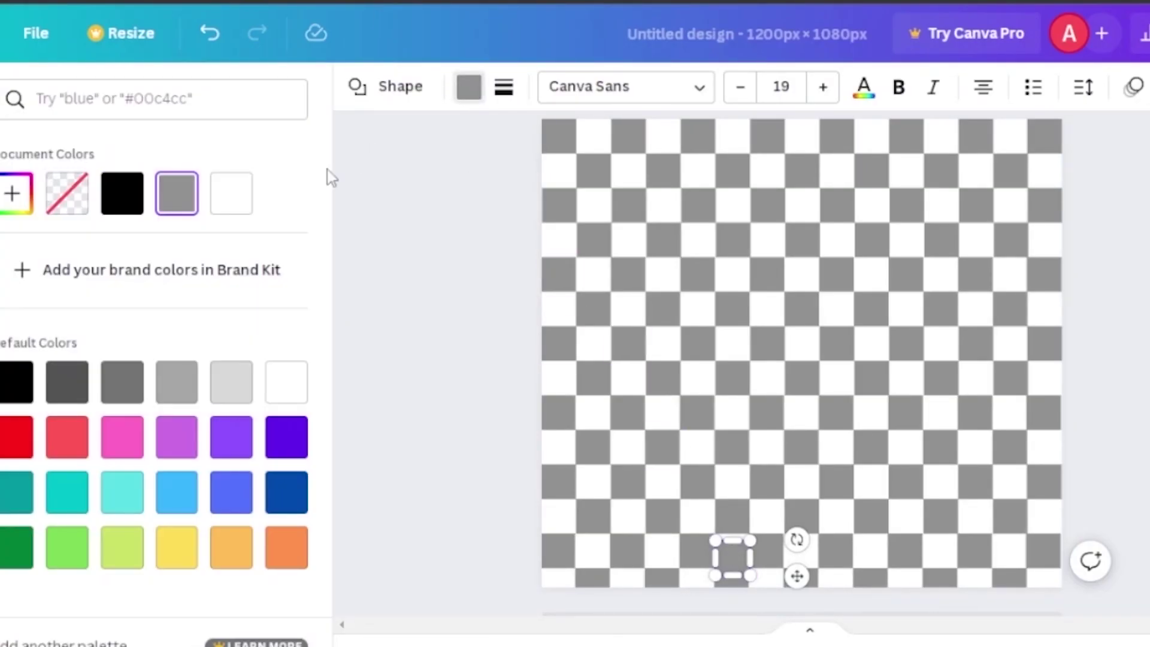
left_click(123, 193)
mouse_move(797, 576)
left_mouse_down()
mouse_move(764, 580)
mouse_move(765, 567)
mouse_move(798, 597)
left_mouse_up()
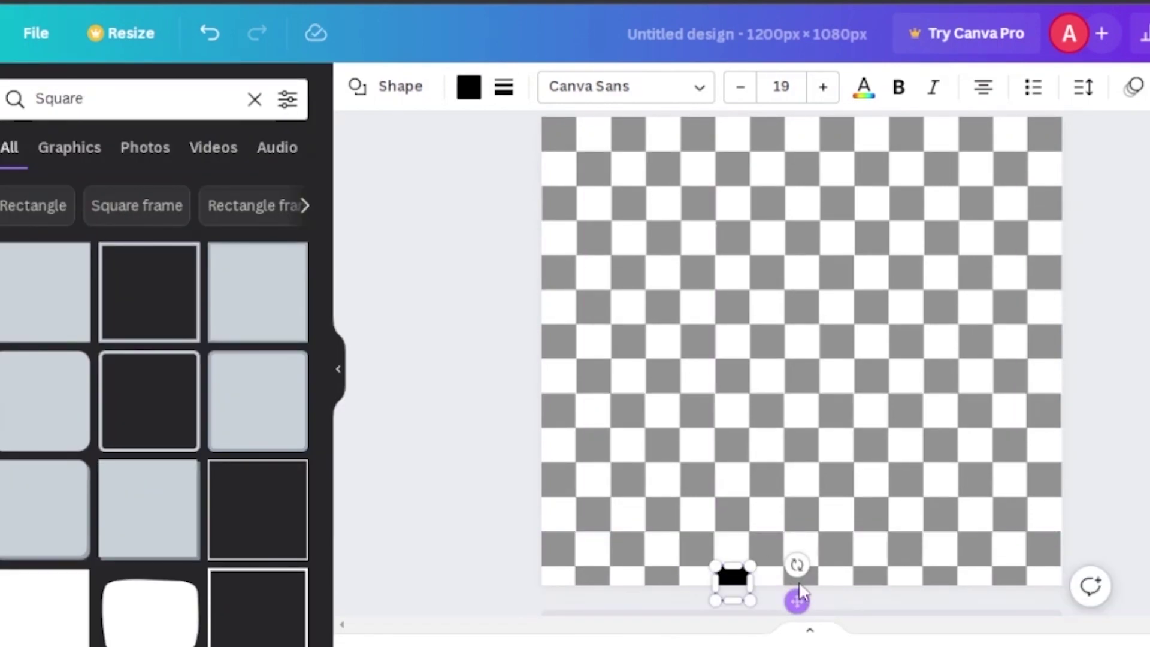
Stack copies of the black square up the sixth column, from the page's lower edge to the ninth row
right_click(742, 580)
left_click_drag(796, 600, 799, 566)
left_click(698, 479)
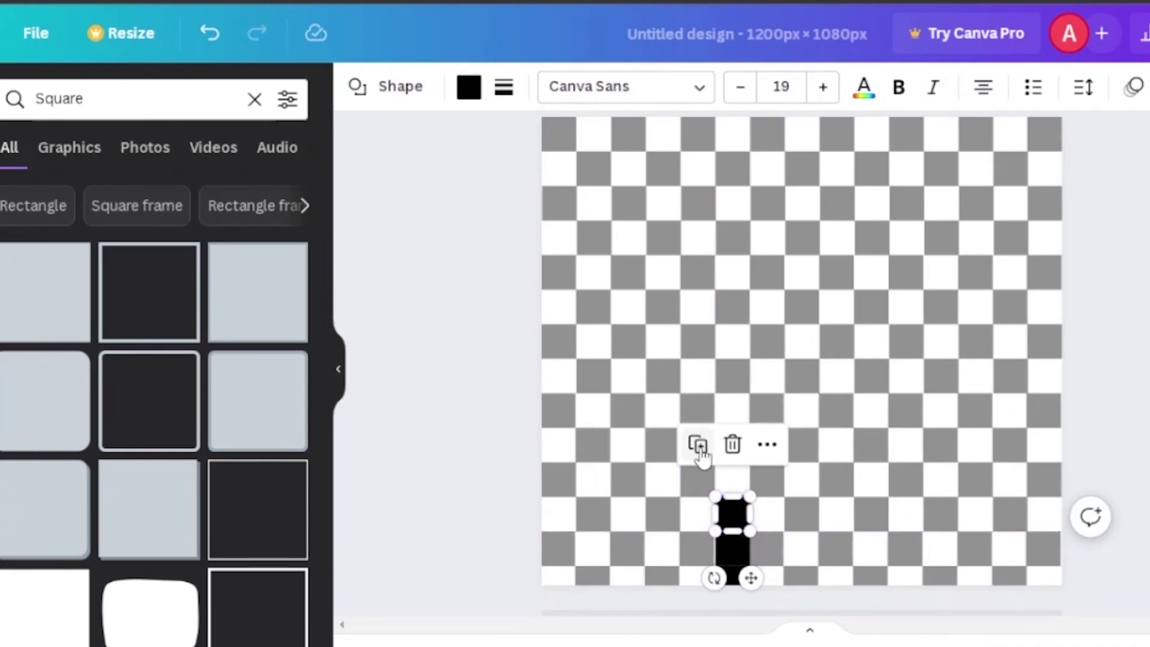
left_click(698, 445)
left_click(697, 376)
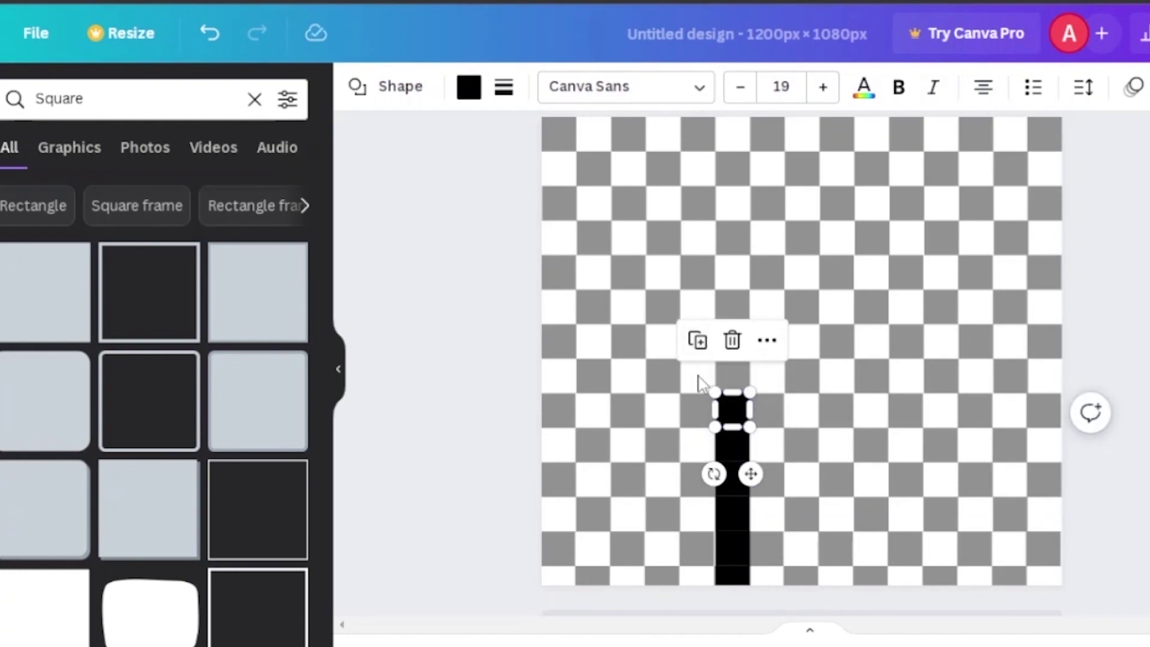
Add black copies stepping outward to the fifth column in row eight and the fourth in row seven, then back to the fifth in row six
left_click(696, 346)
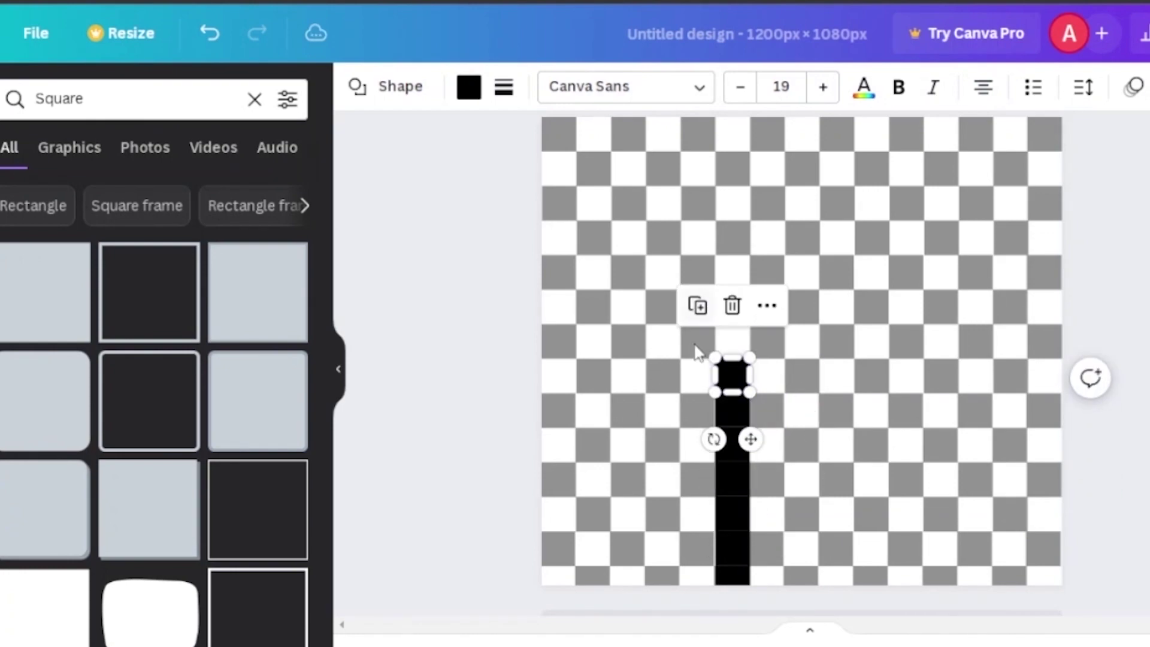
left_click_drag(751, 437, 717, 438)
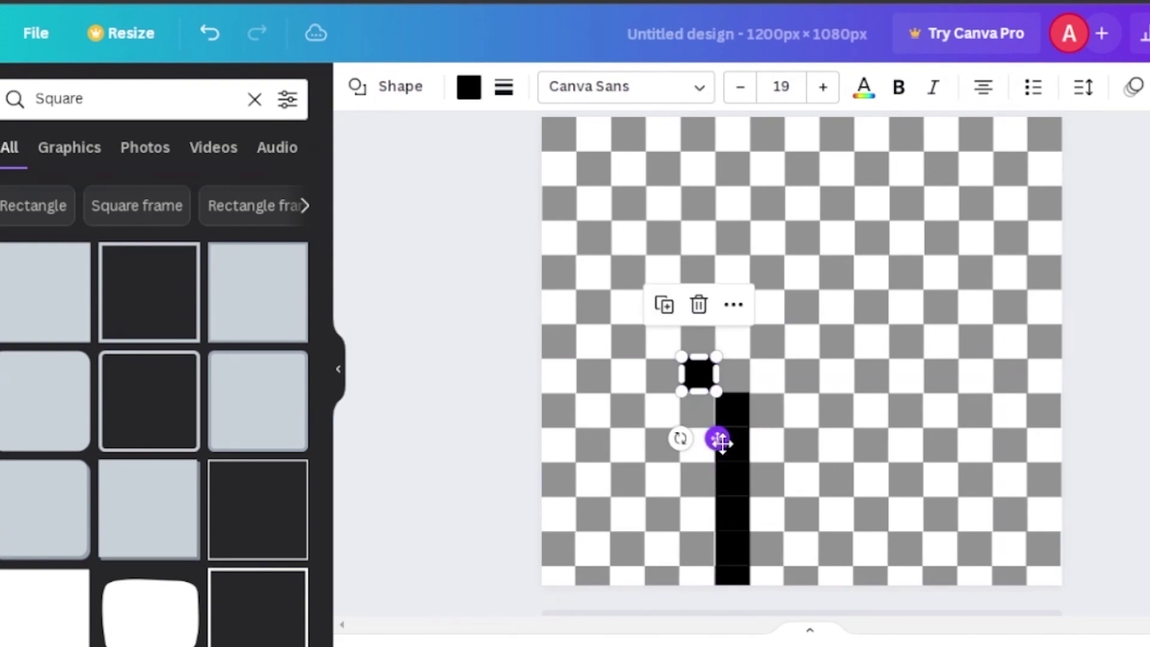
left_click(663, 304)
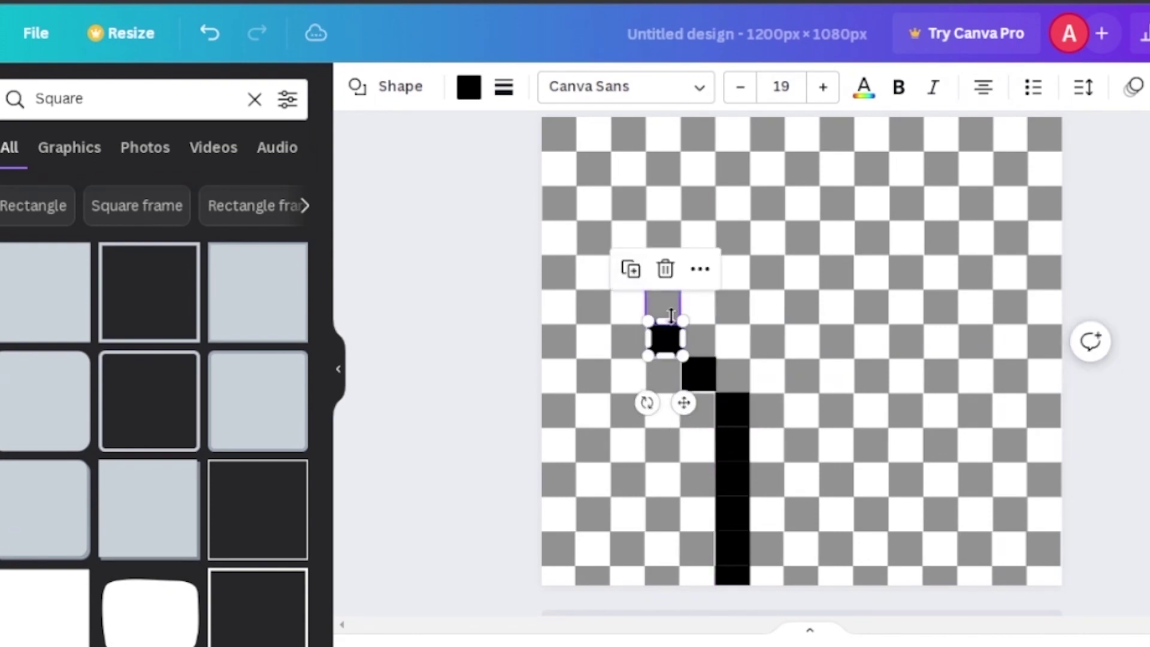
left_click(631, 269)
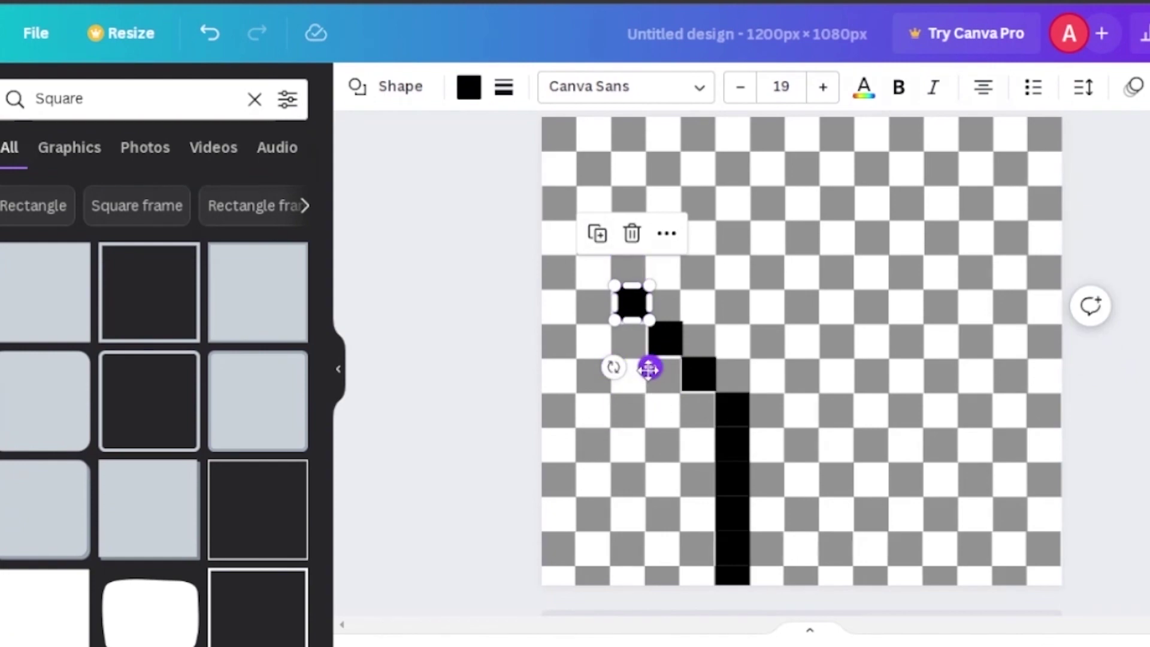
mouse_move(668, 364)
left_mouse_down()
mouse_move(705, 367)
mouse_move(660, 346)
left_mouse_up()
Nudge the three stepped black squares in the fourth and fifth columns so they line up with their grid cells
left_click(668, 353)
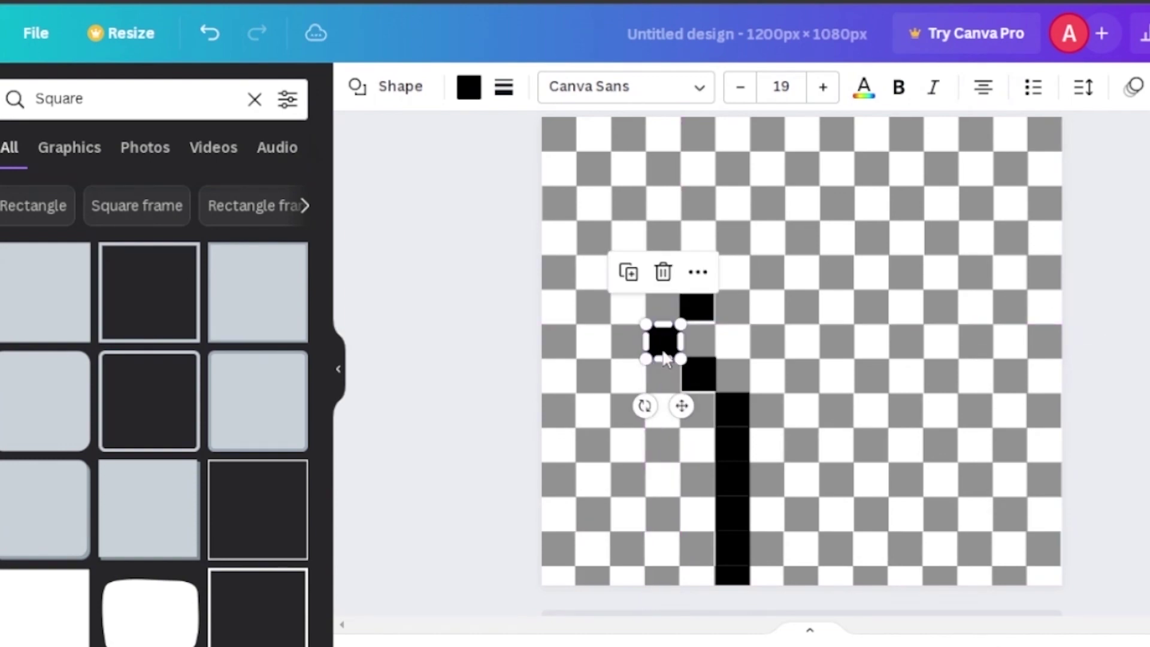
left_click(698, 377)
left_click_drag(698, 382, 696, 379)
left_click(797, 286)
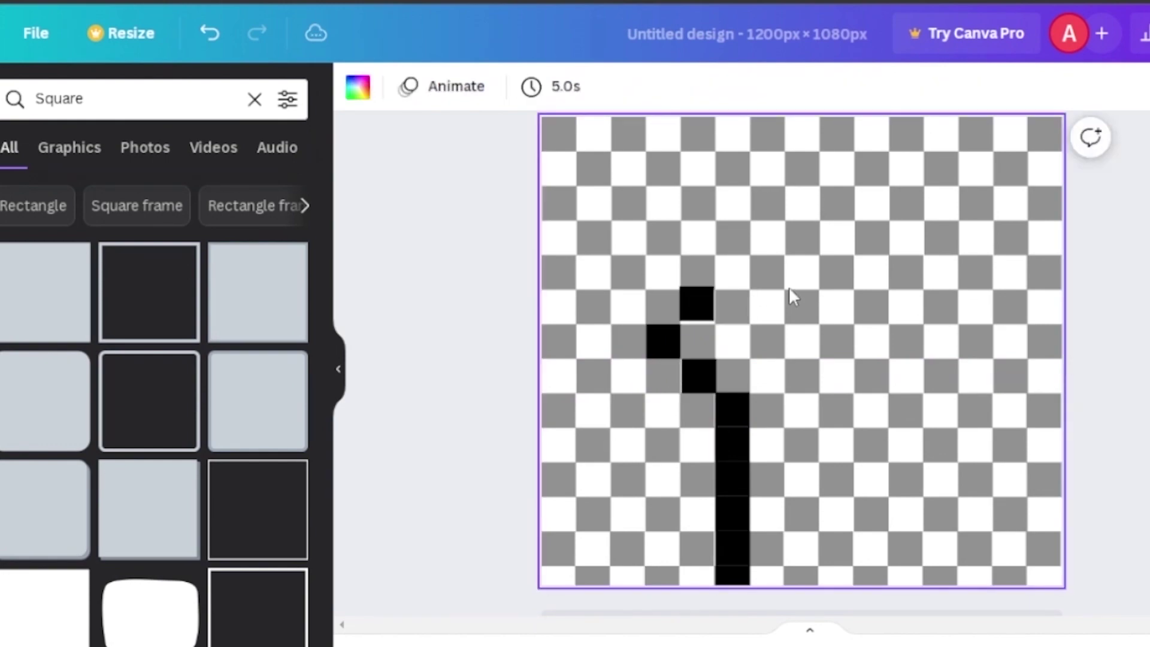
left_click(697, 320)
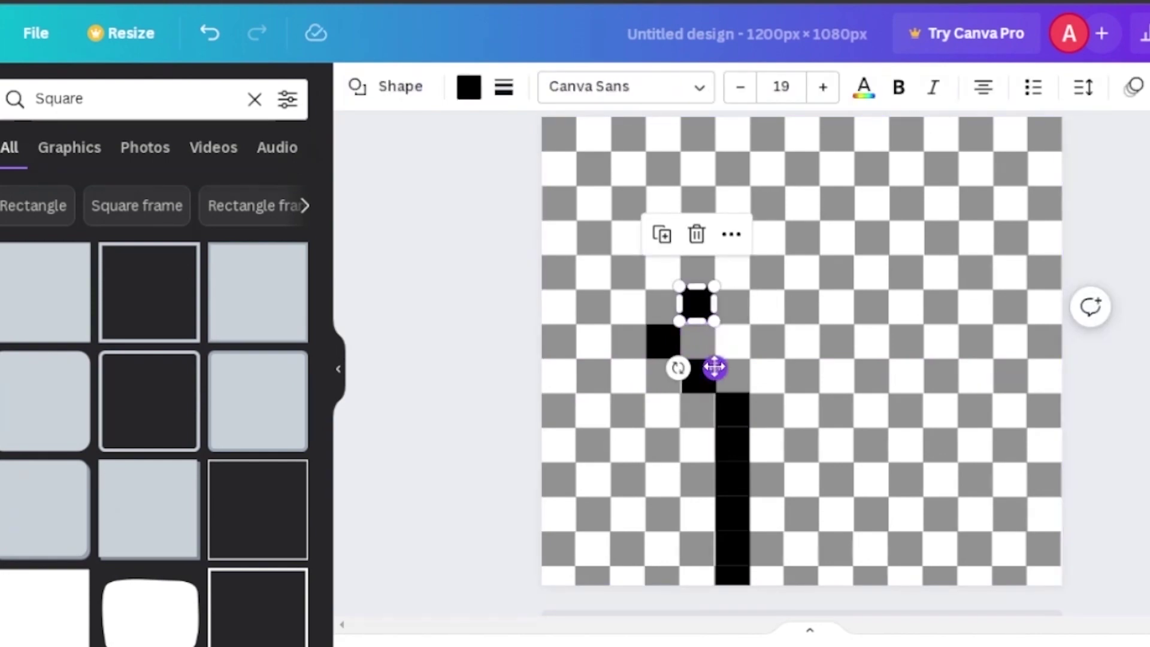
left_click_drag(714, 367, 715, 371)
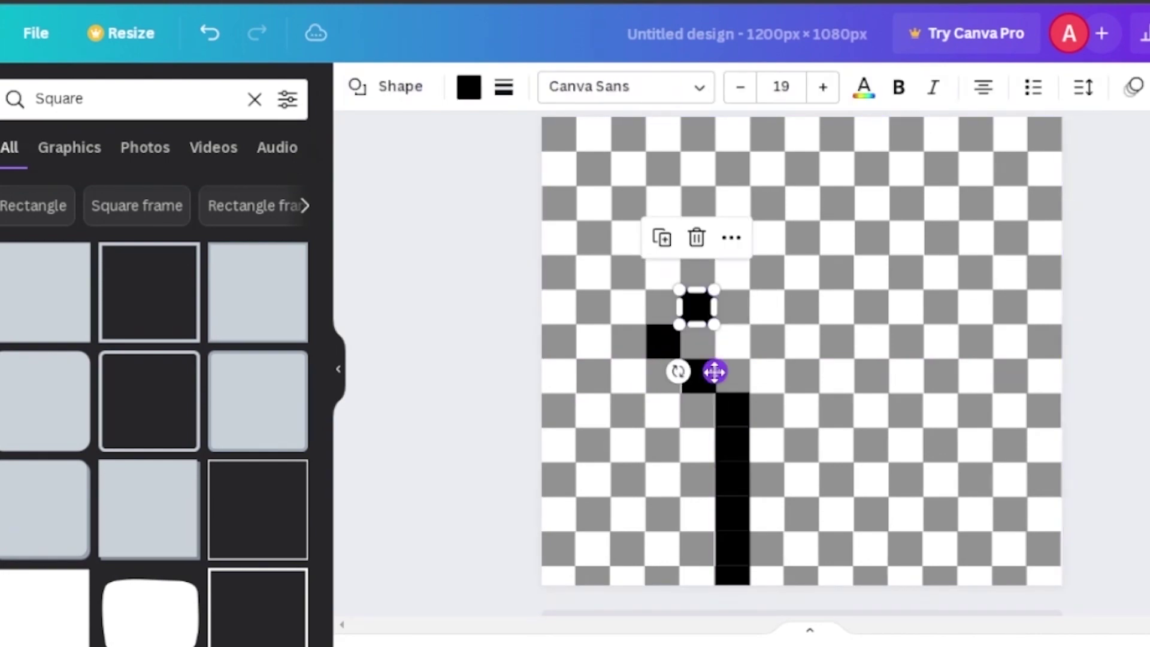
Duplicate the uppermost black square twice to continue the outline in the sixth column at rows five and four
left_click(662, 240)
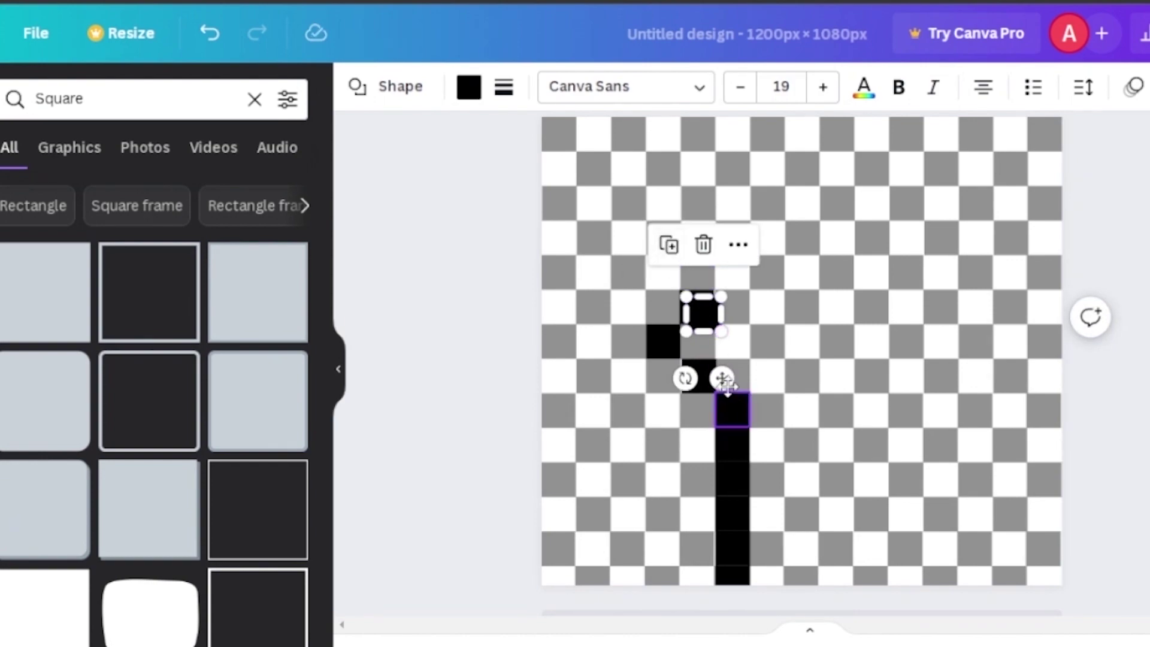
left_click_drag(723, 379, 750, 337)
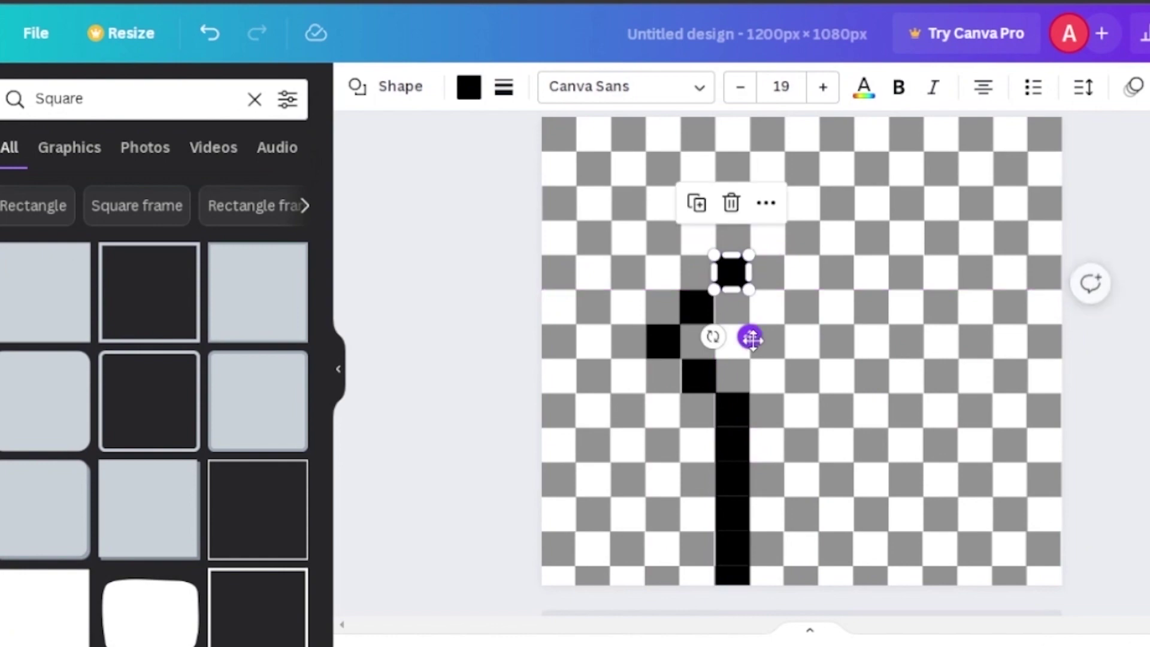
left_click(696, 202)
left_click_drag(783, 303, 761, 295)
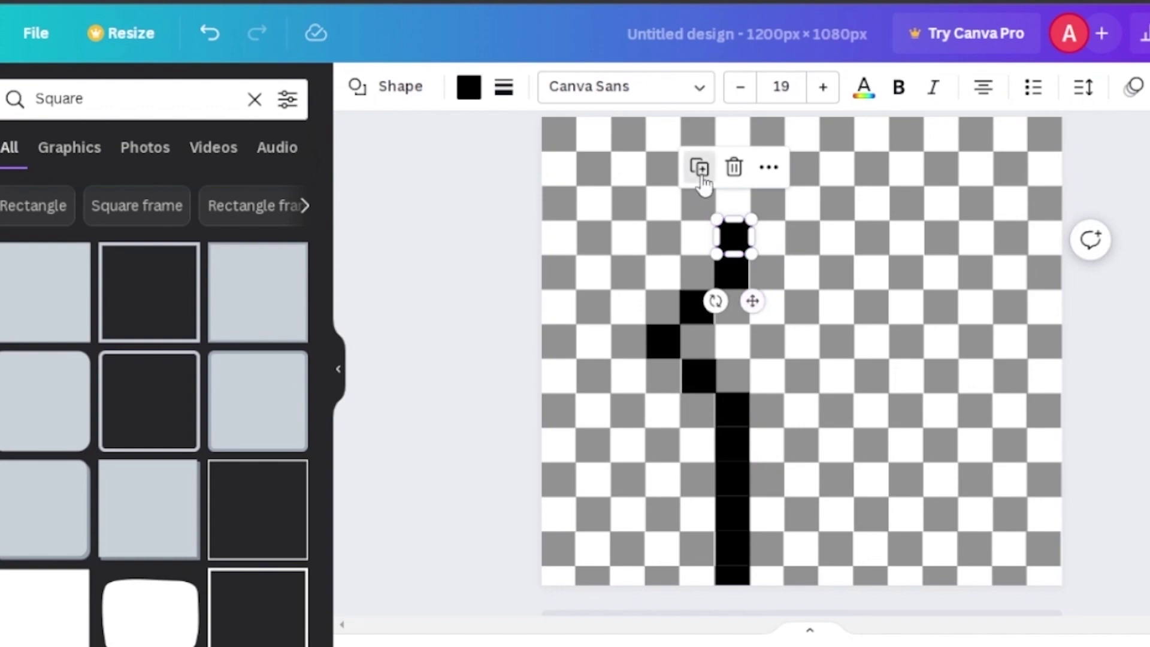
Complete the black outline with duplicated squares across the crown, down the character's right side and back in to the neck
left_click_drag(757, 293, 760, 256)
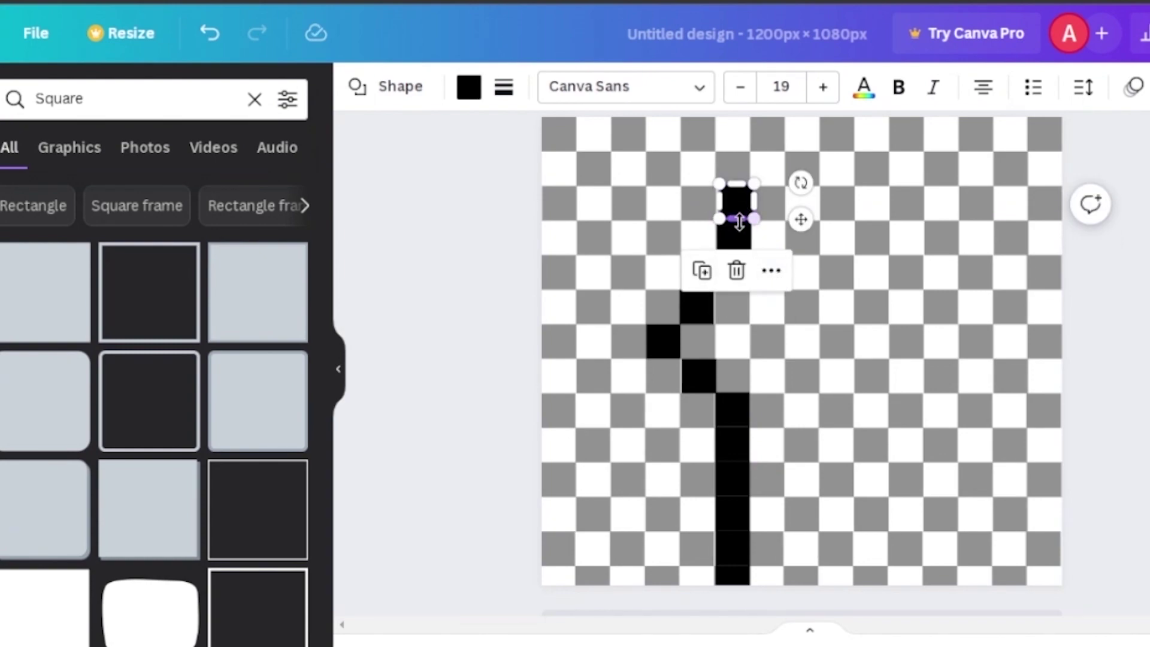
left_click(704, 273)
left_click_drag(801, 221, 898, 189)
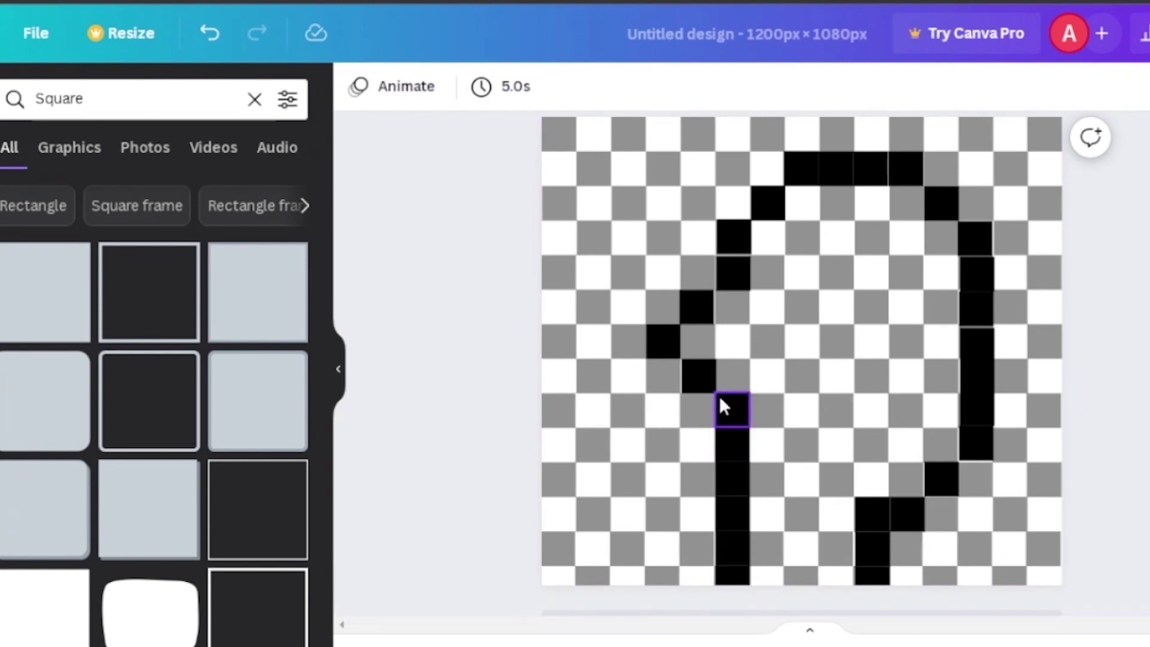
Copy the six stacked black neck squares to just inside the right outline and recolor the copies light turquoise
left_click_drag(707, 396, 743, 595)
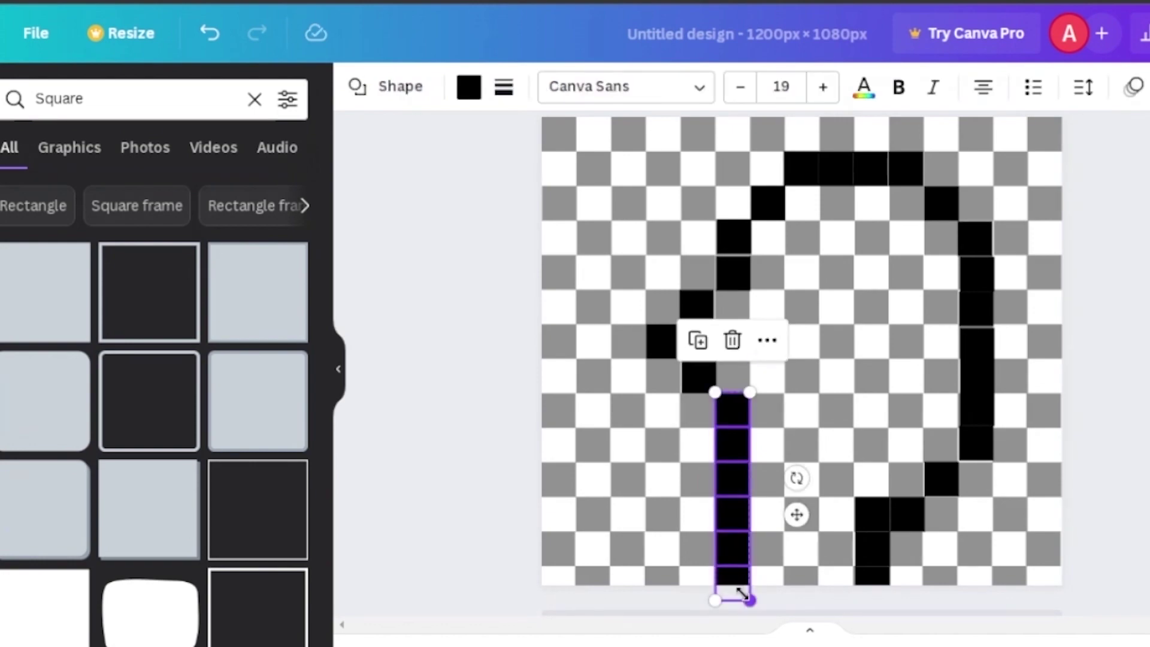
left_click_drag(733, 405, 945, 245)
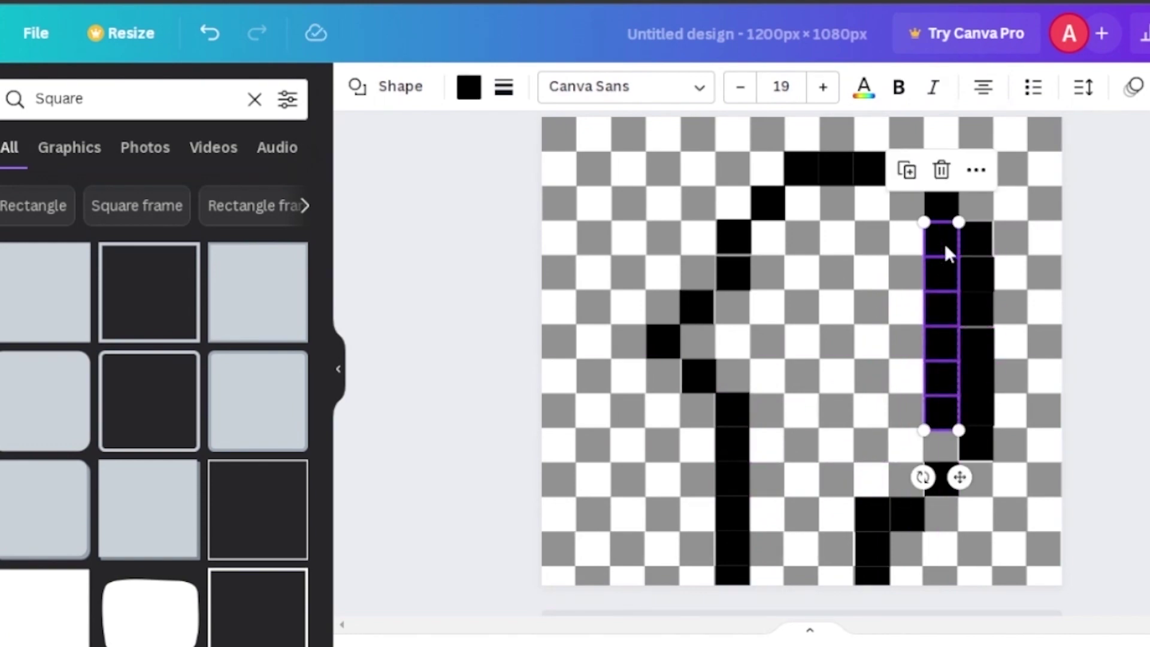
left_click(468, 86)
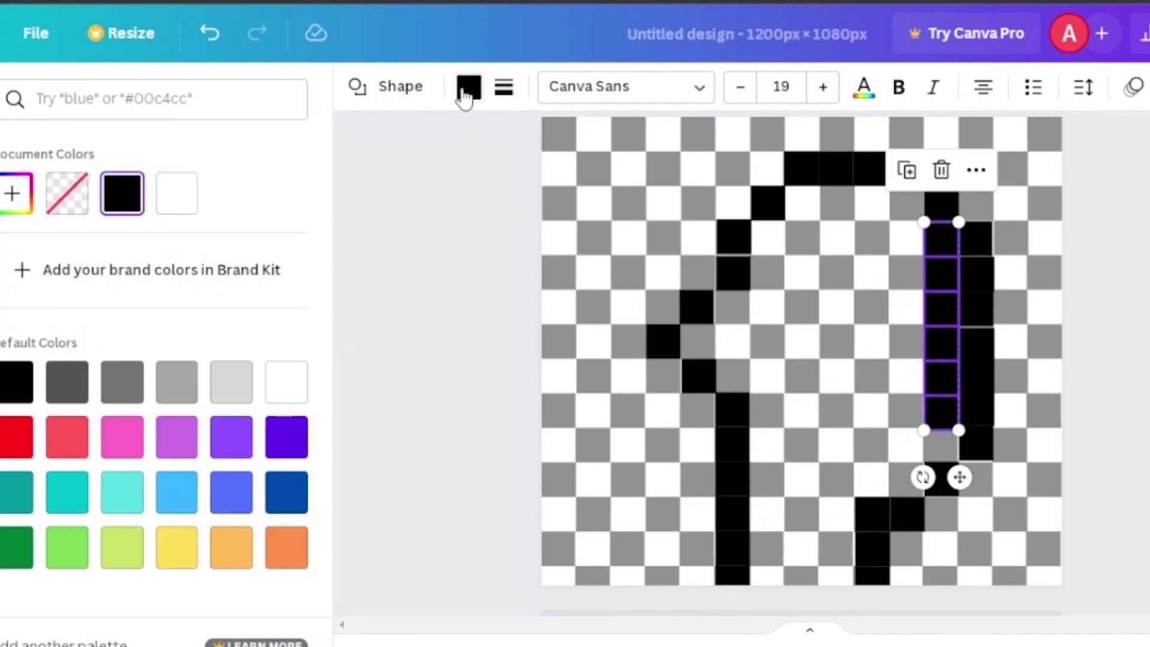
left_click(227, 557)
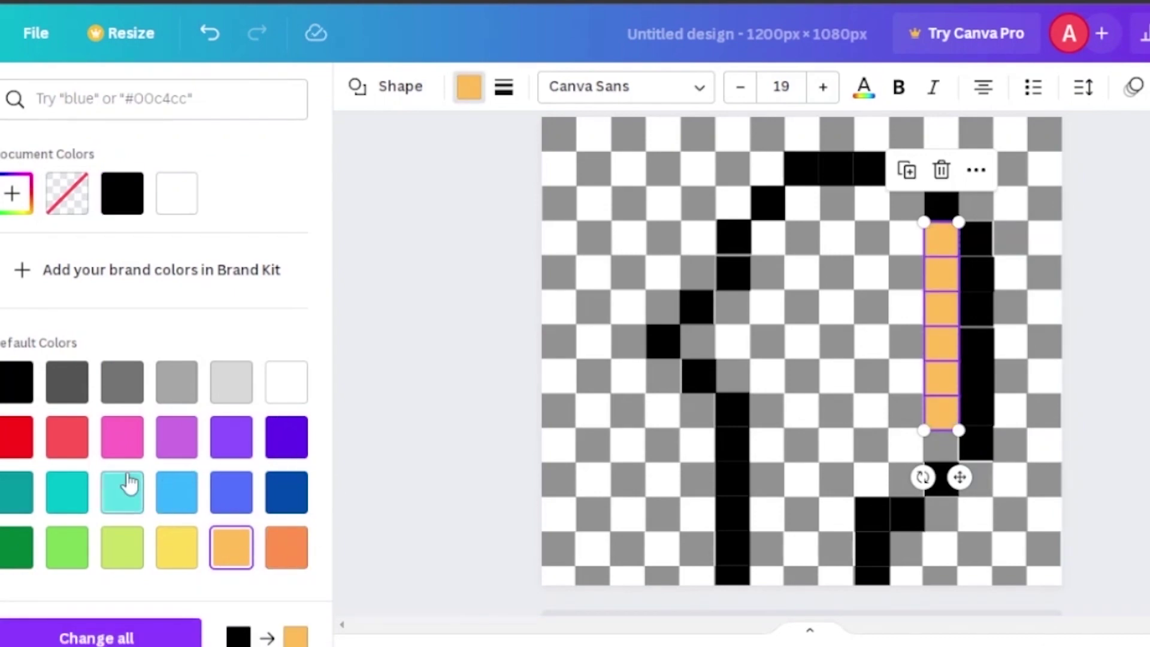
left_click(120, 494)
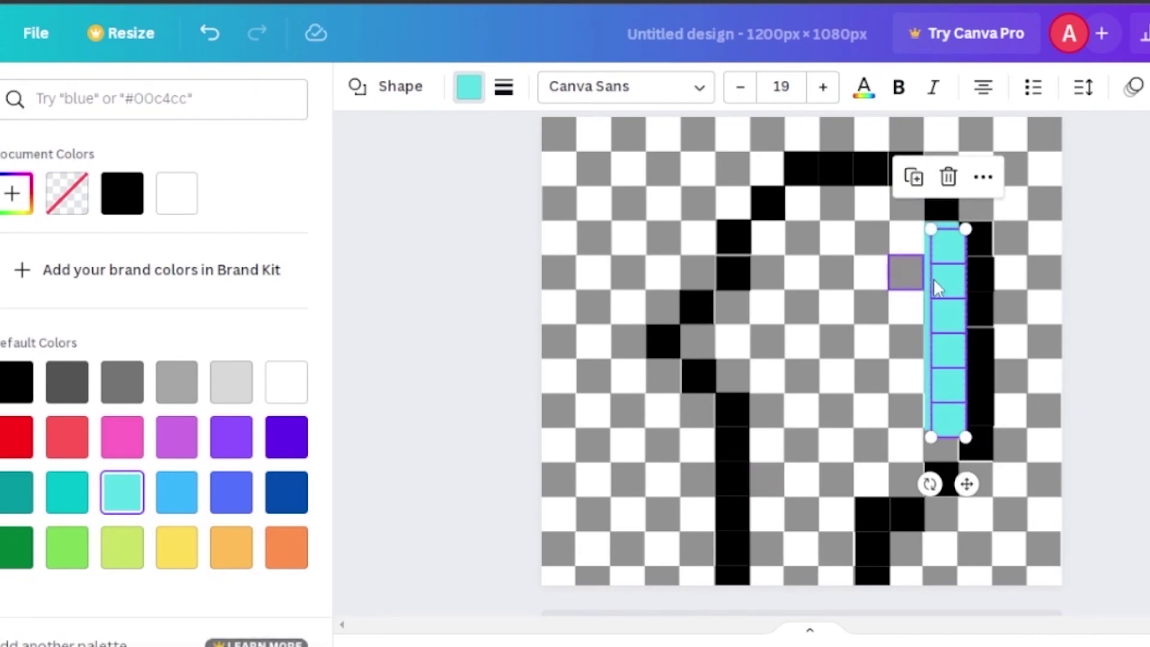
Fill the head, ear and neck inside the outline with copies of the light turquoise squares
left_click_drag(937, 281, 912, 271)
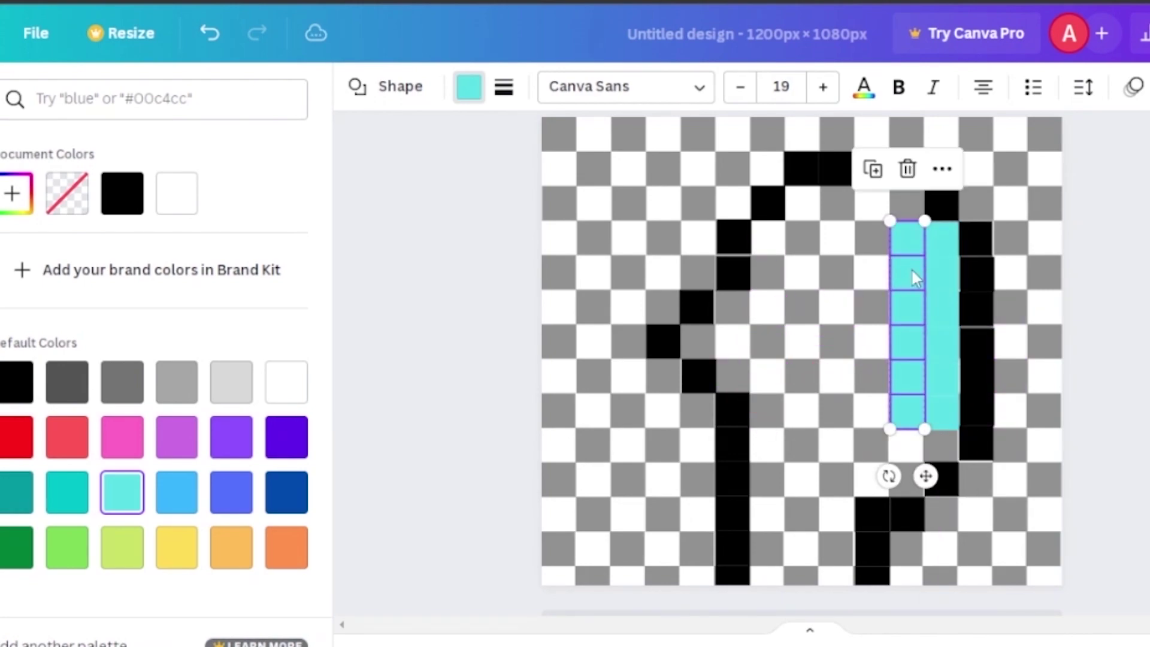
left_click(873, 170)
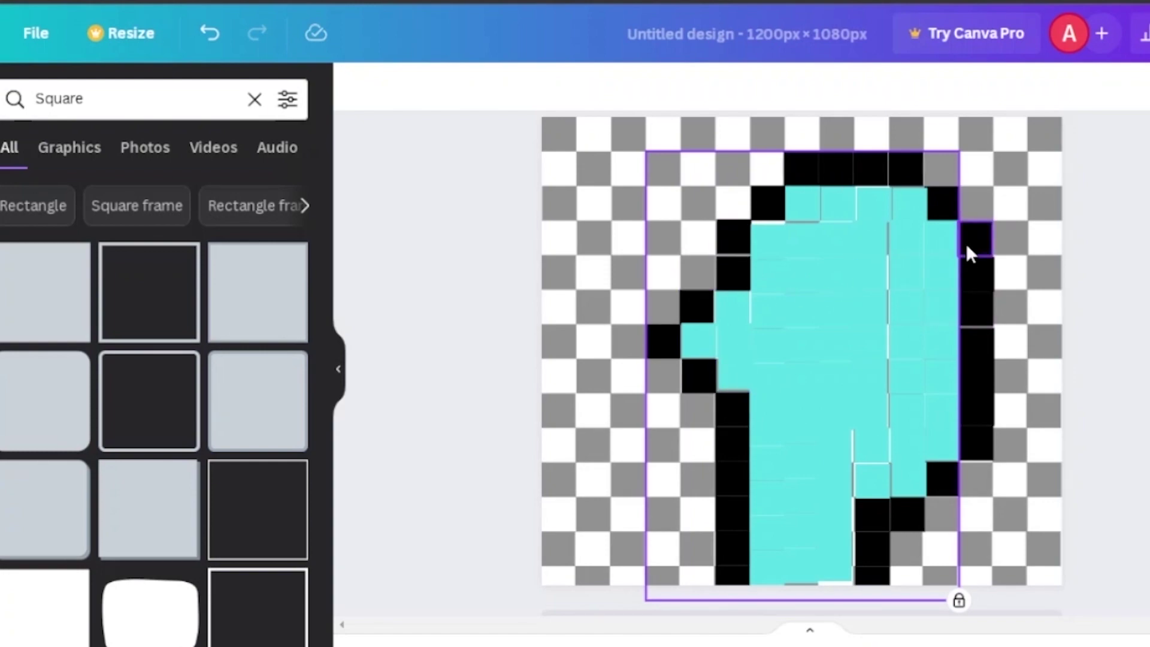
left_click_drag(968, 247, 1045, 133)
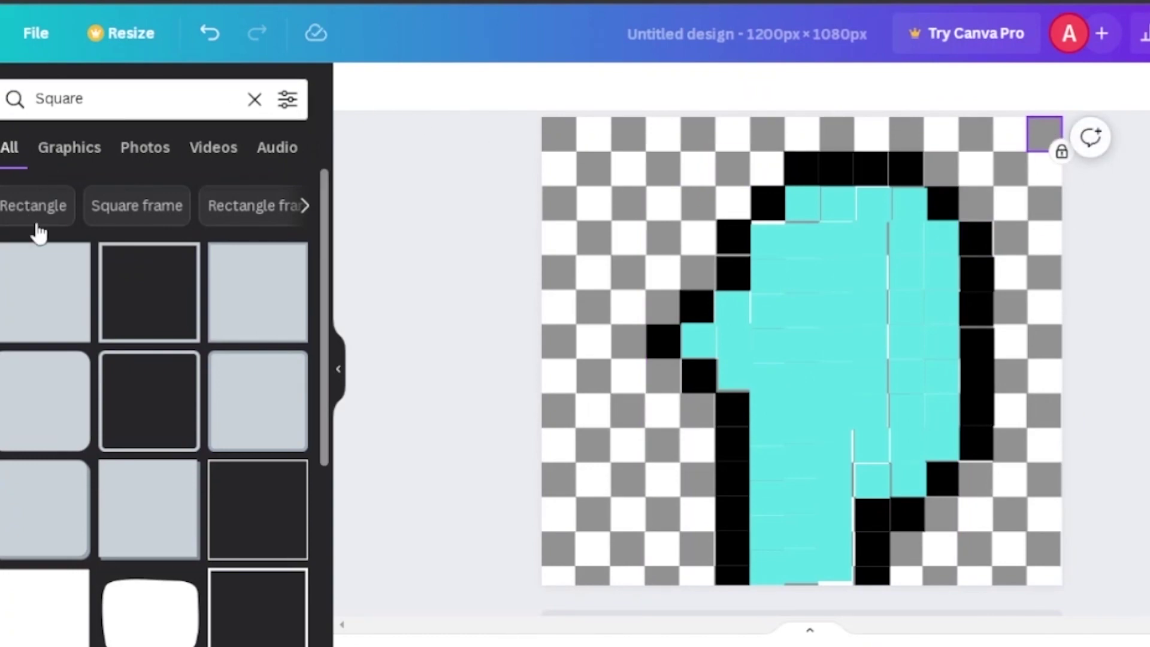
left_click(69, 303)
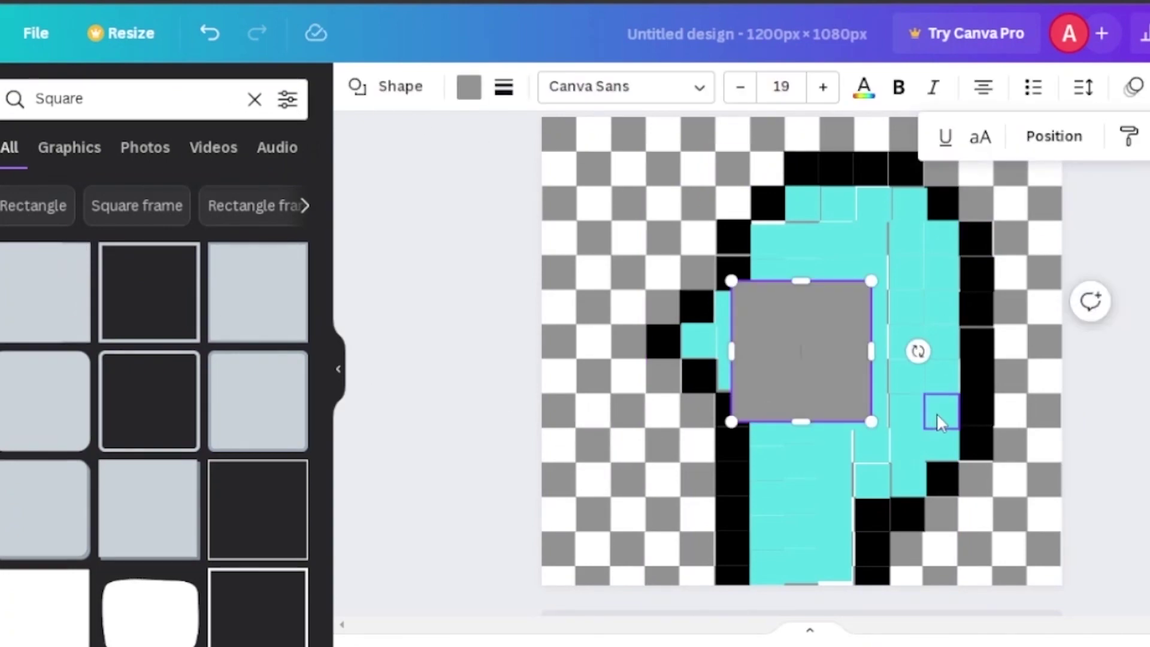
left_click_drag(869, 421, 760, 318)
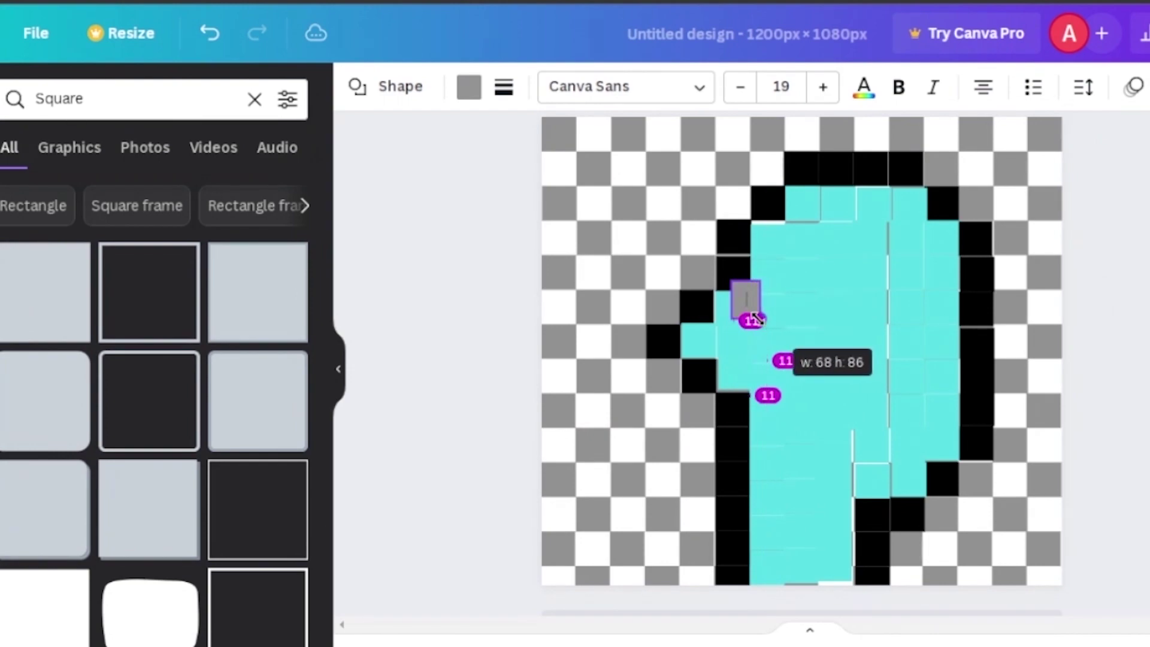
key("Delete")
Duplicate a turquoise square from the forehead, recolor it black, and place it and another copy as two eyes in row five
left_click(874, 204)
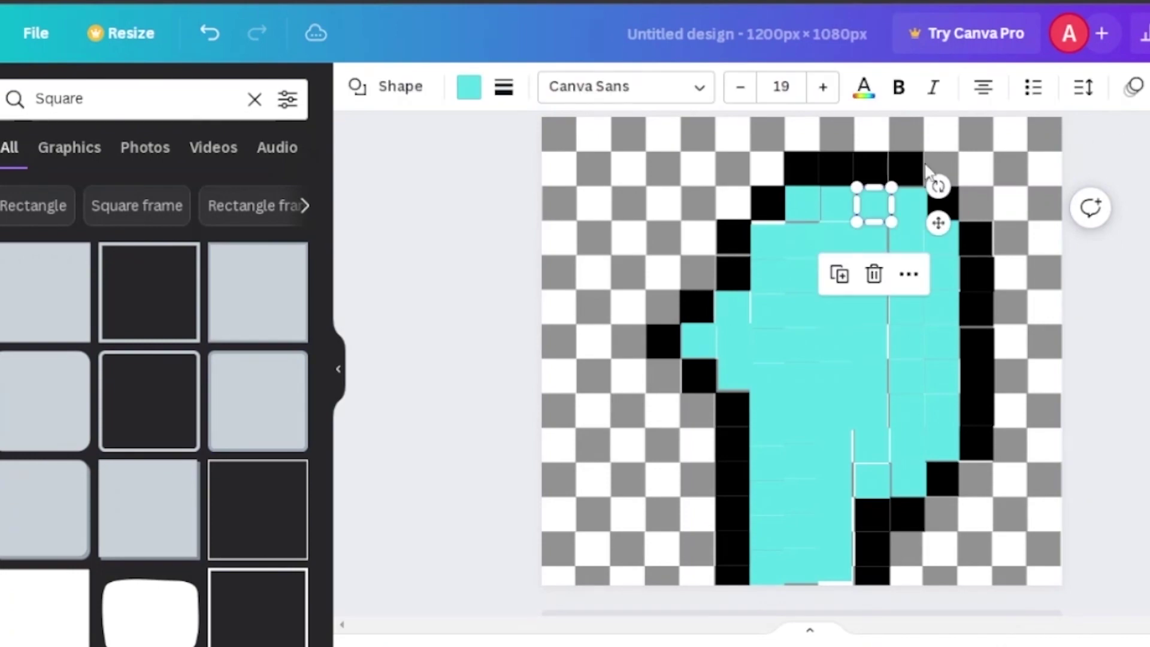
left_click(838, 275)
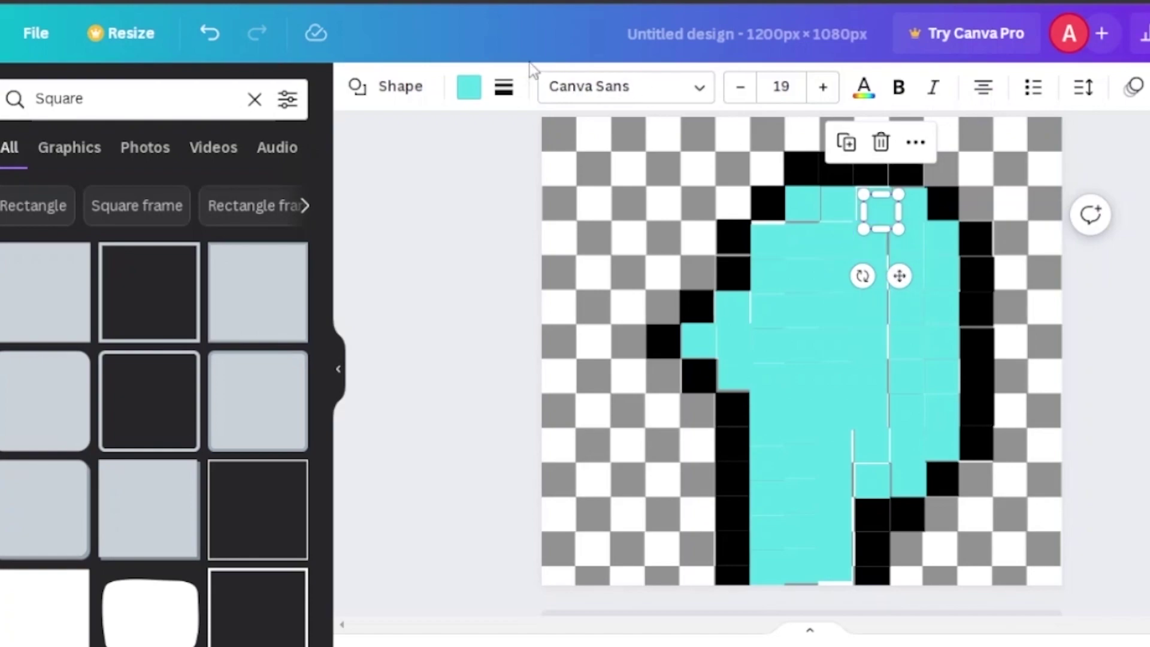
left_click(461, 101)
left_click(121, 193)
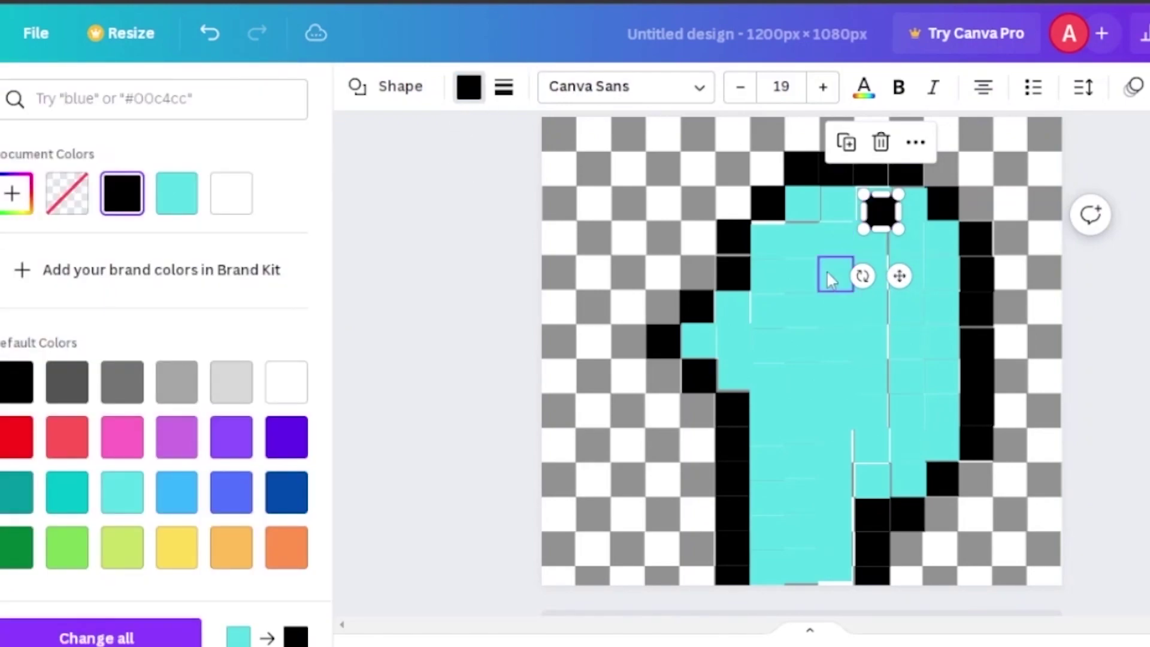
left_click_drag(867, 228, 806, 294)
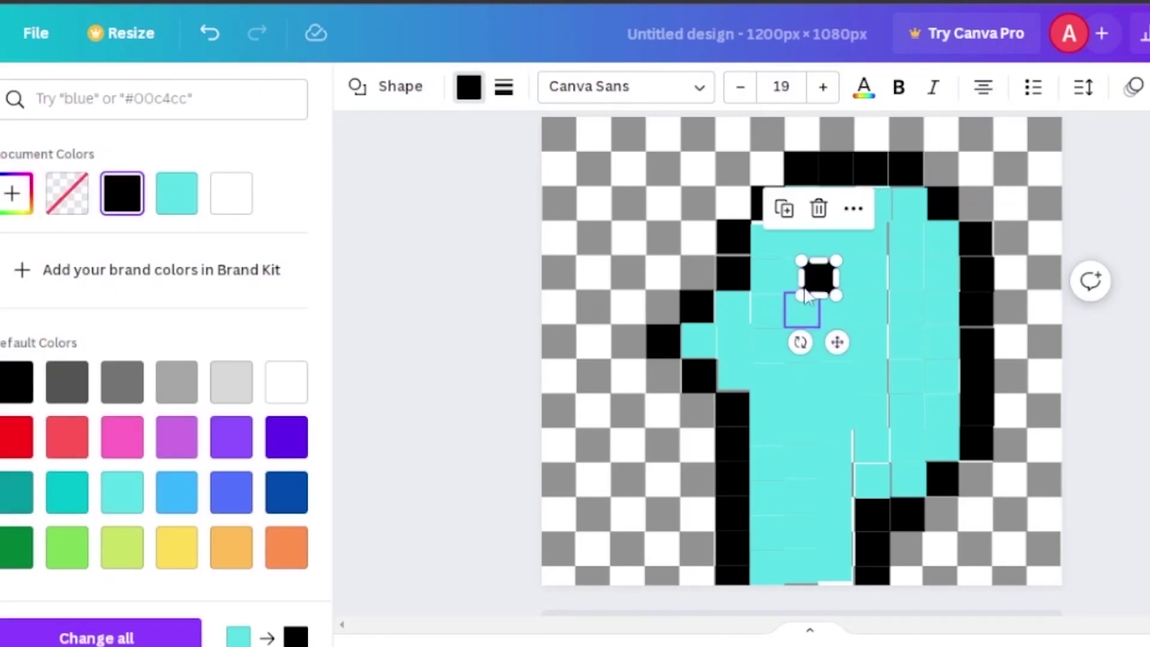
left_click(783, 208)
left_click_drag(780, 413, 919, 342)
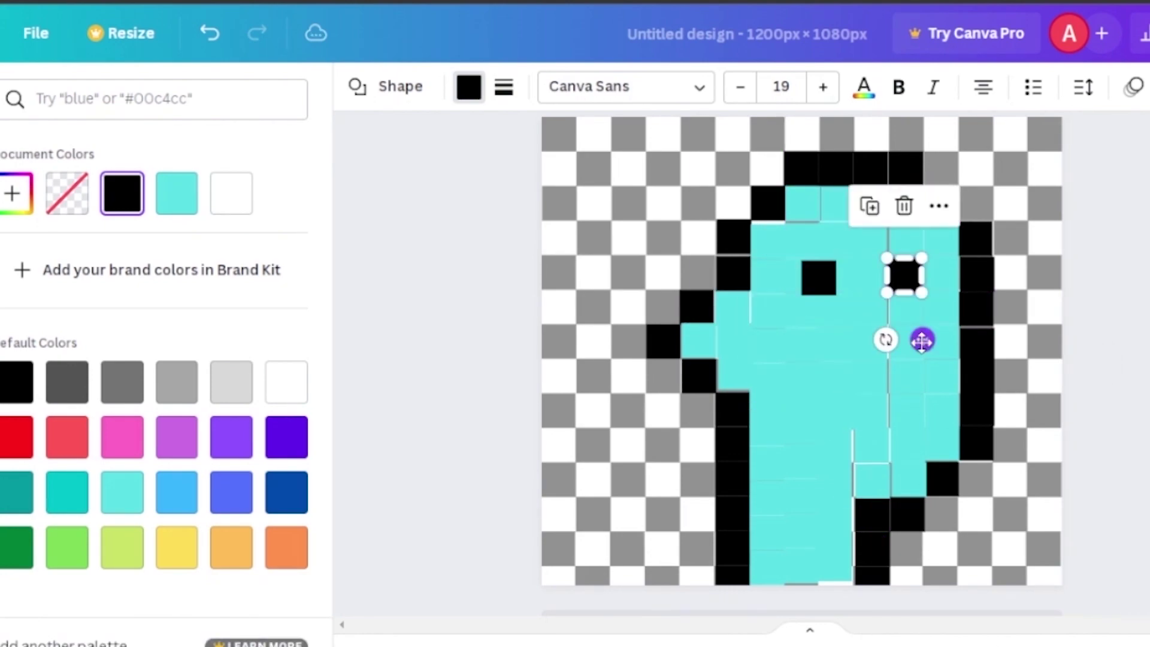
Build the mouth from three adjoining copies of the black square in the ninth row, below the eyes
left_click(869, 205)
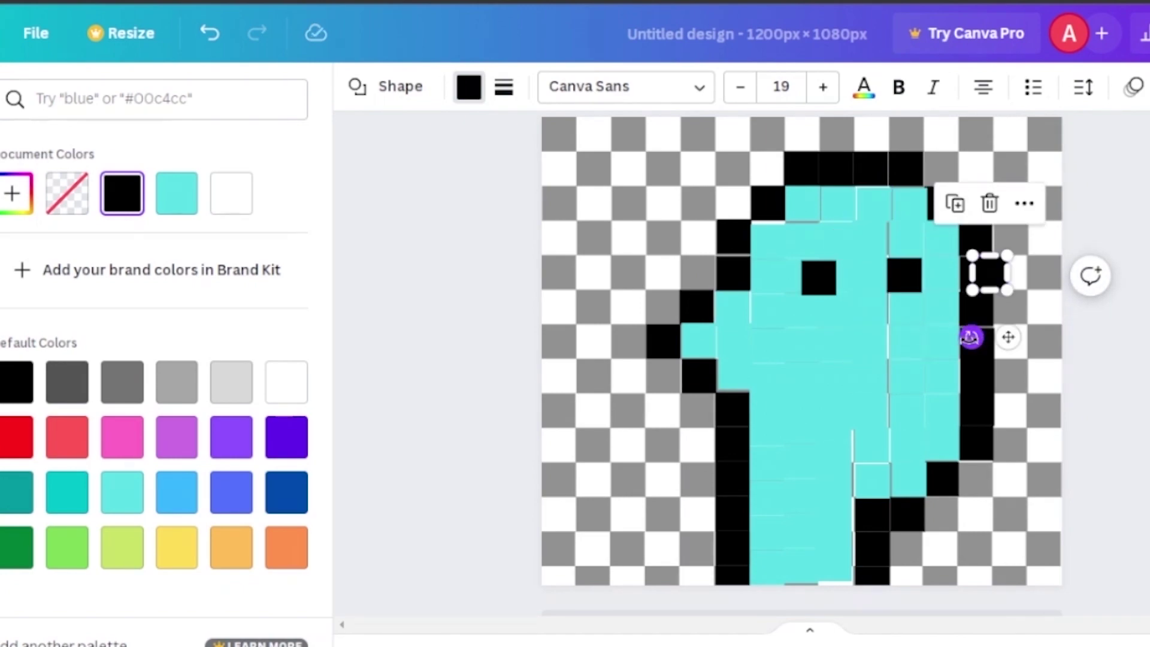
left_click_drag(1008, 335, 839, 484)
left_click(736, 557)
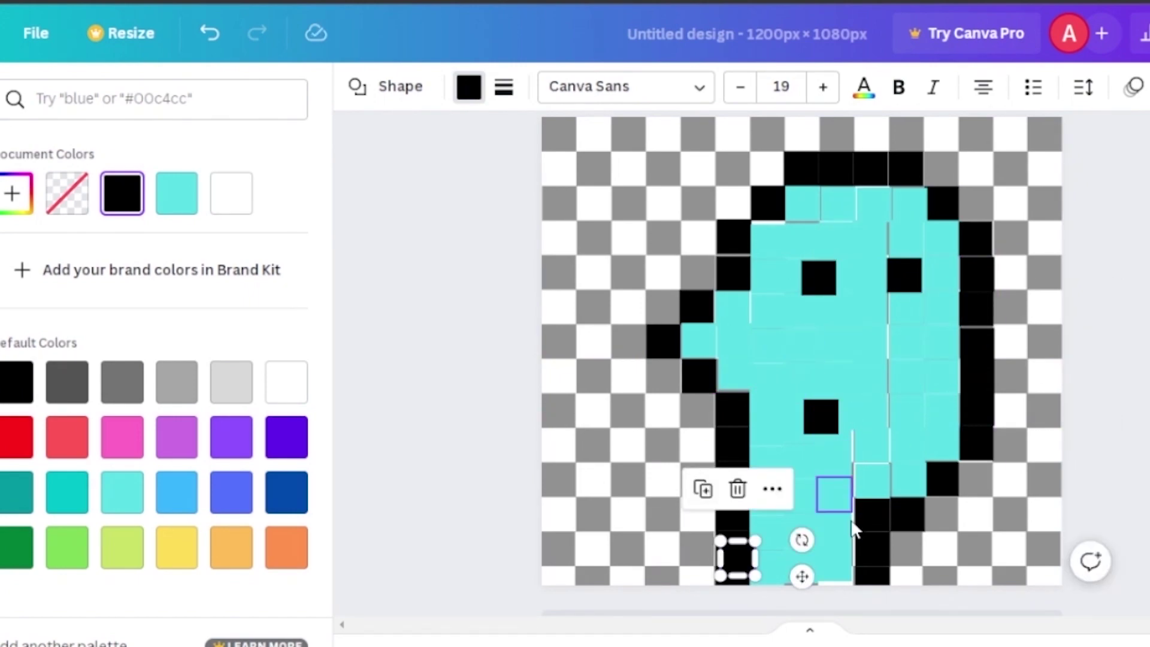
left_click_drag(801, 575, 917, 437)
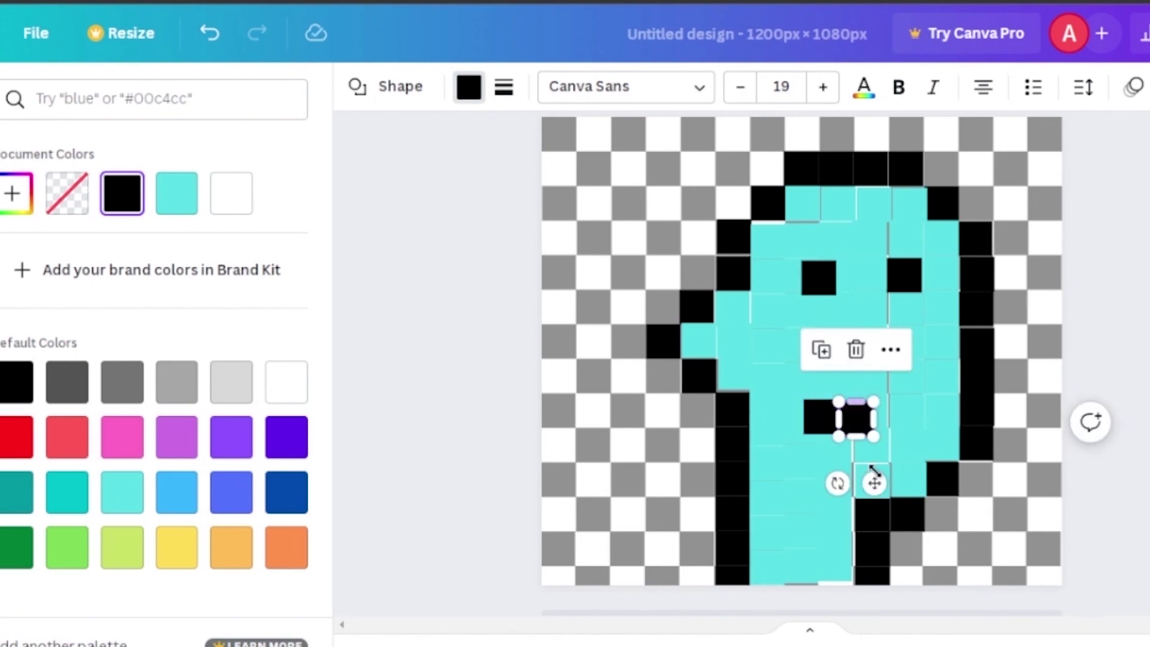
left_click(821, 351)
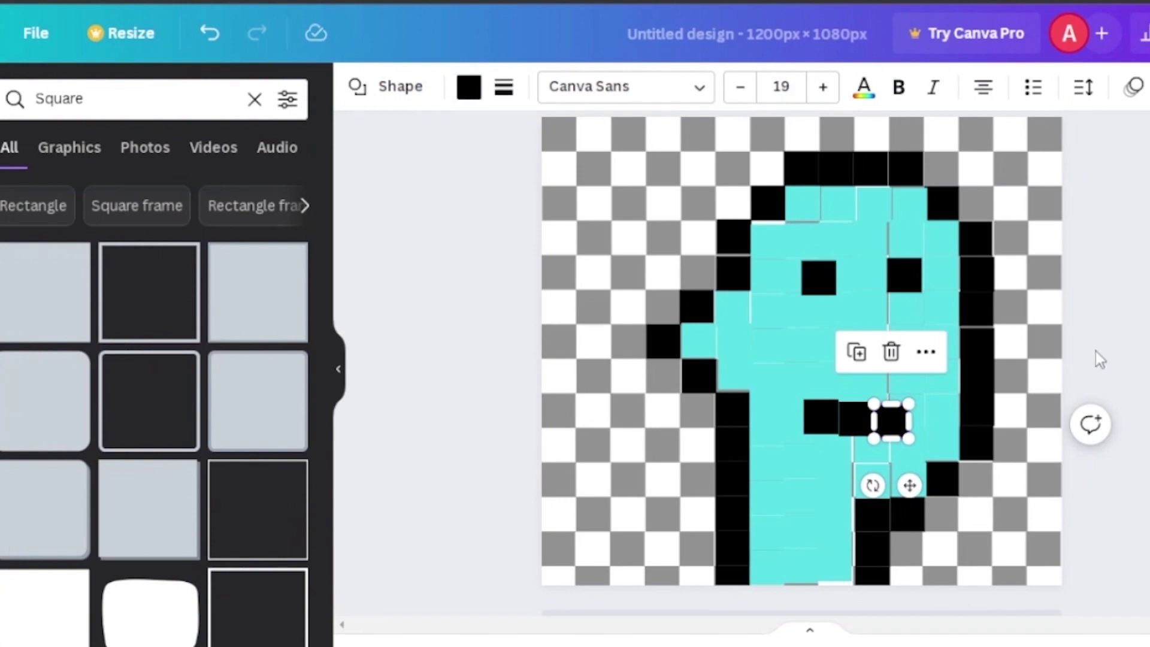
left_click(989, 346)
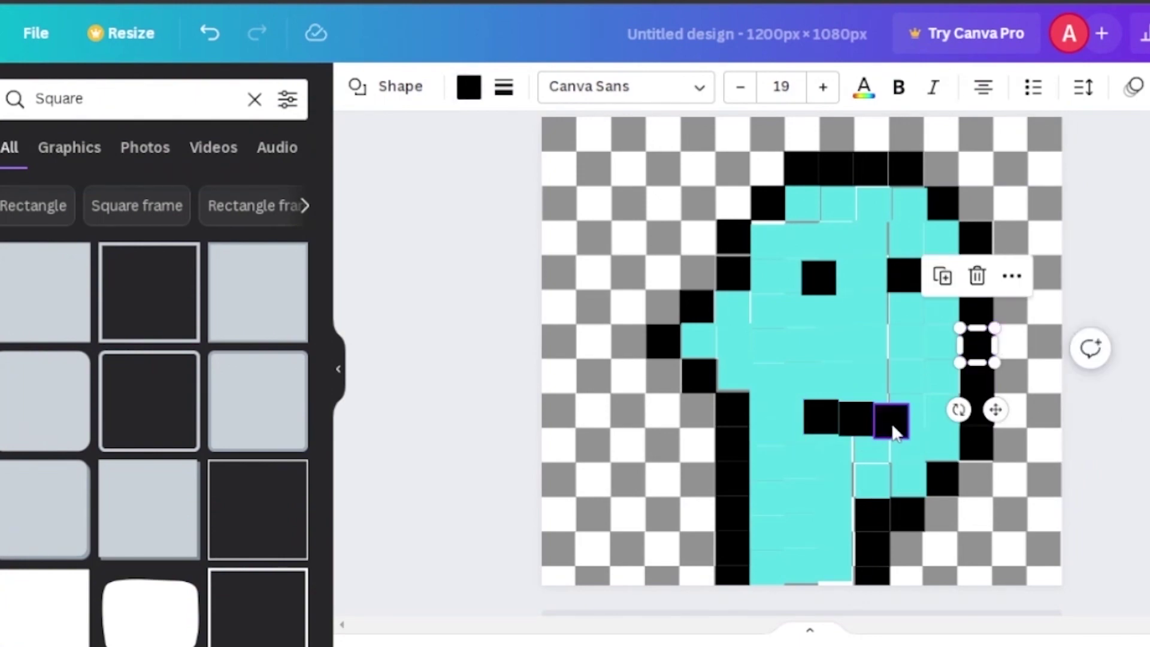